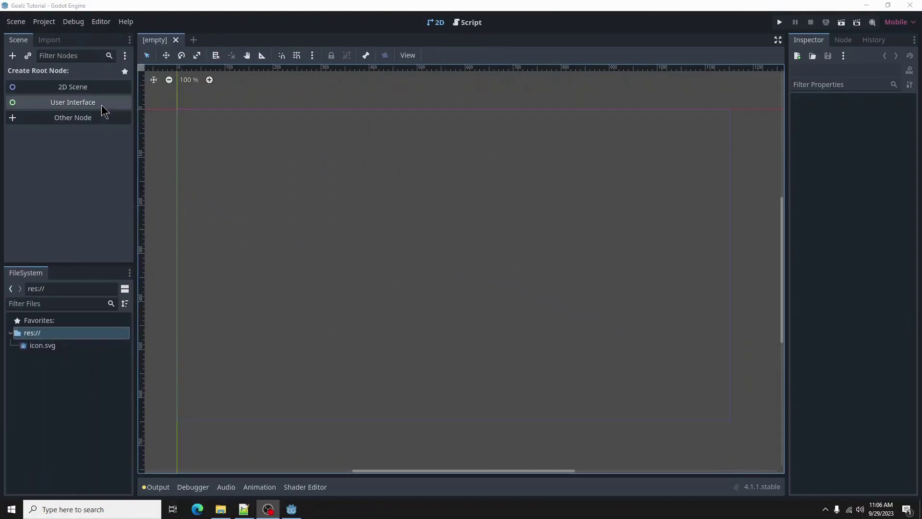
- Create a User Interface root node and rename the Control node to 'Test'
left_click(103, 111)
double_click(89, 73)
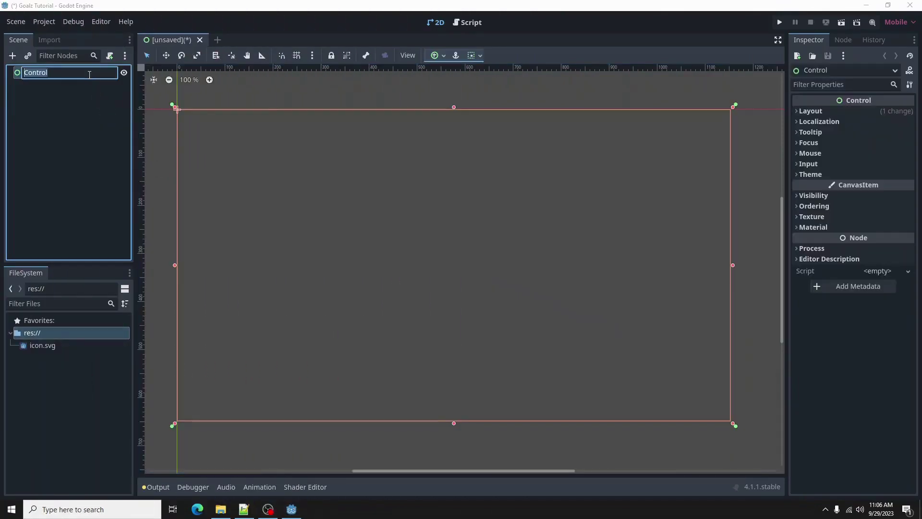
type("Test")
key("Return")
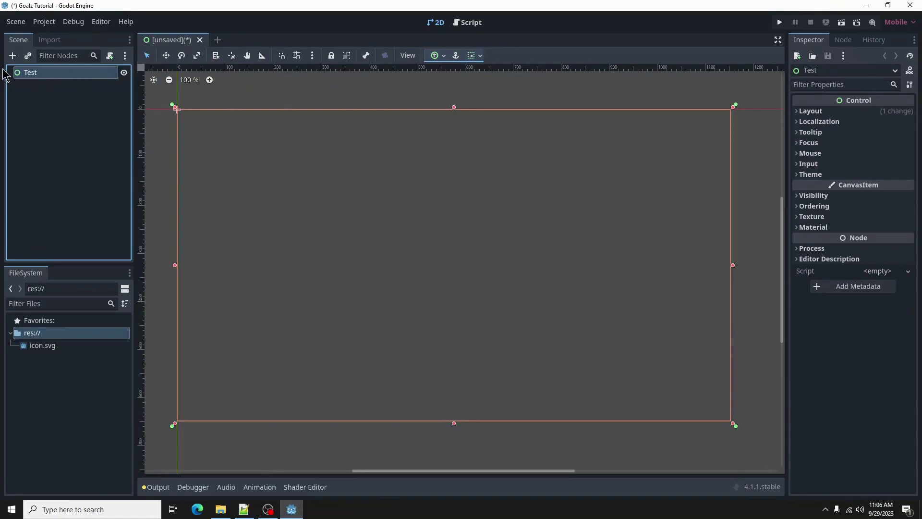
- Add a ColorRect child under Test and apply the Full Rect anchor preset
left_click(13, 56)
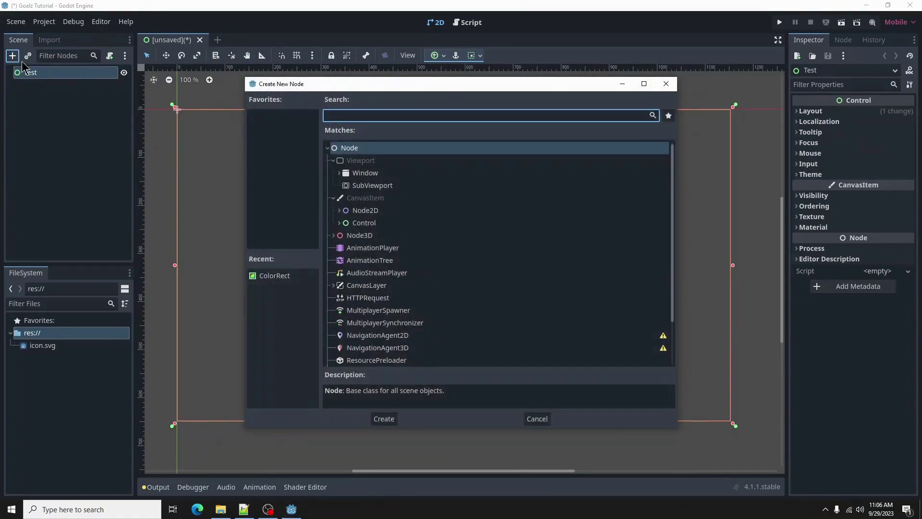
type("colo")
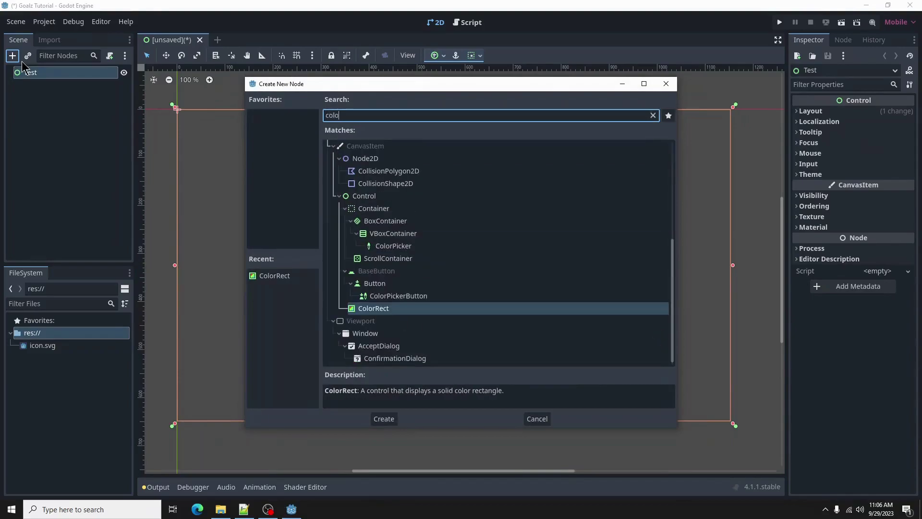
key("Return")
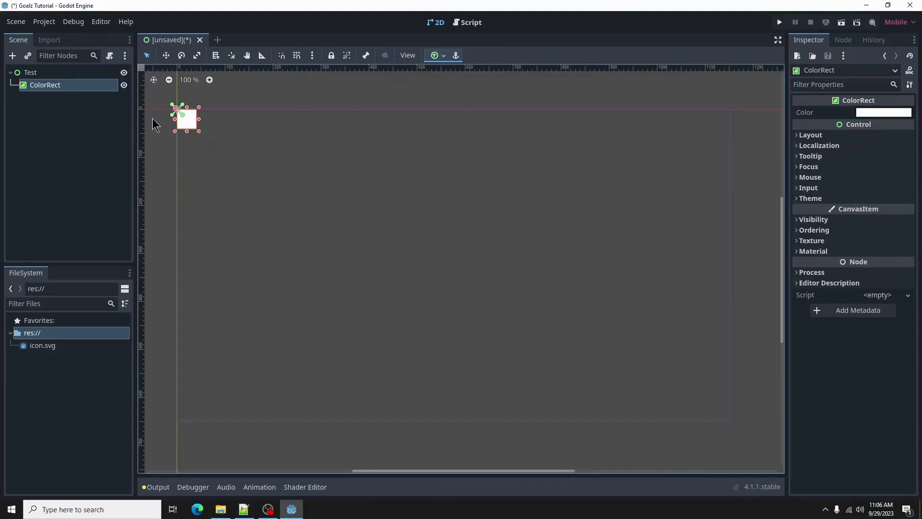
left_click(441, 57)
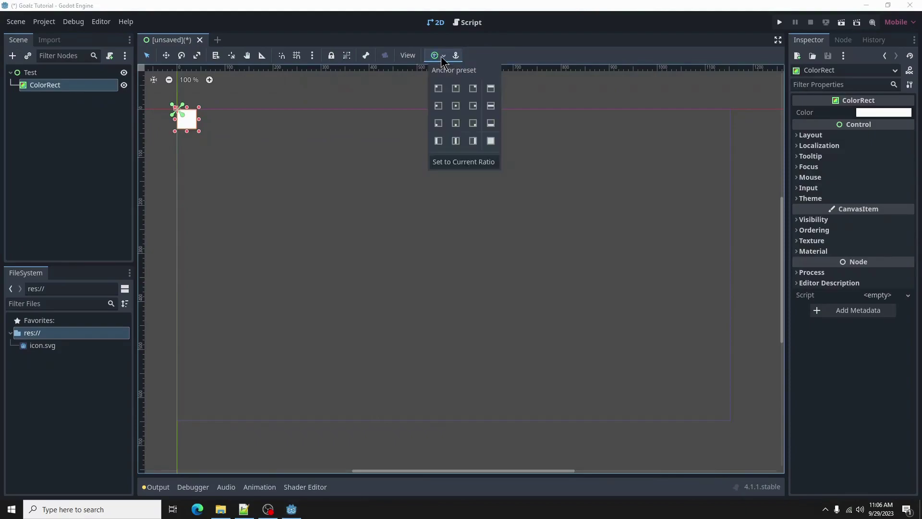
left_click(492, 141)
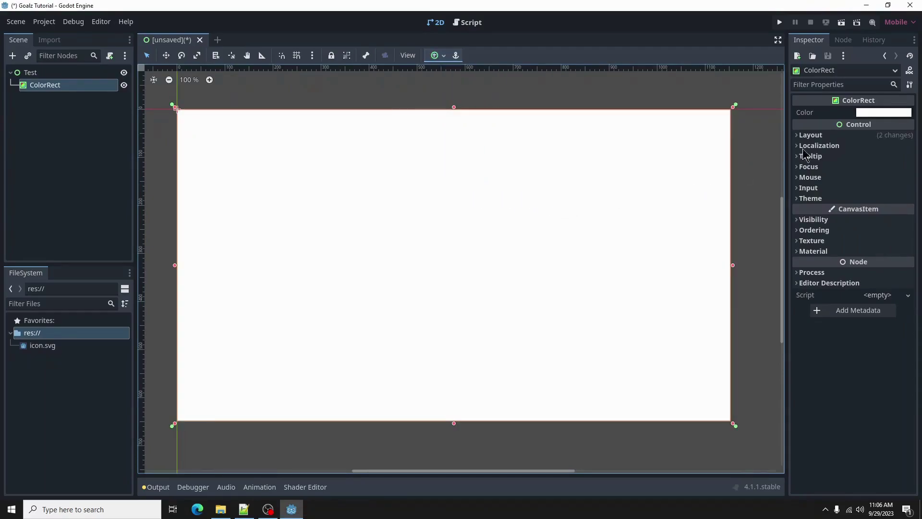
- Set the ColorRect colour to magenta (cd29ff) in HSV mode, hue magenta and saturation 84
left_click(883, 112)
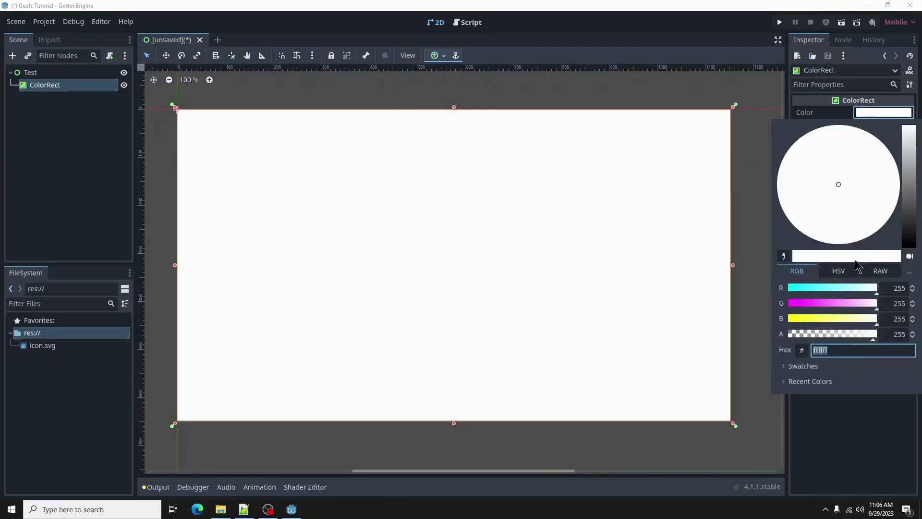
left_click(843, 272)
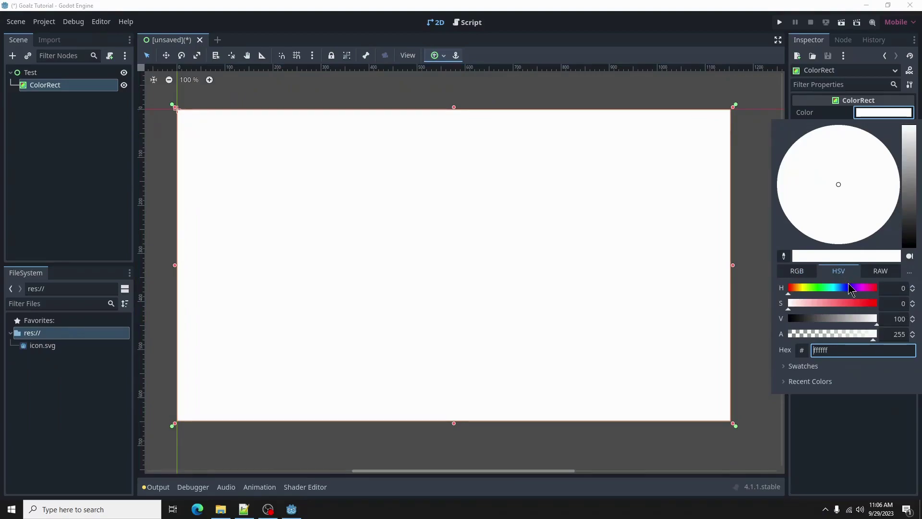
left_click_drag(859, 287, 858, 288)
left_click(860, 303)
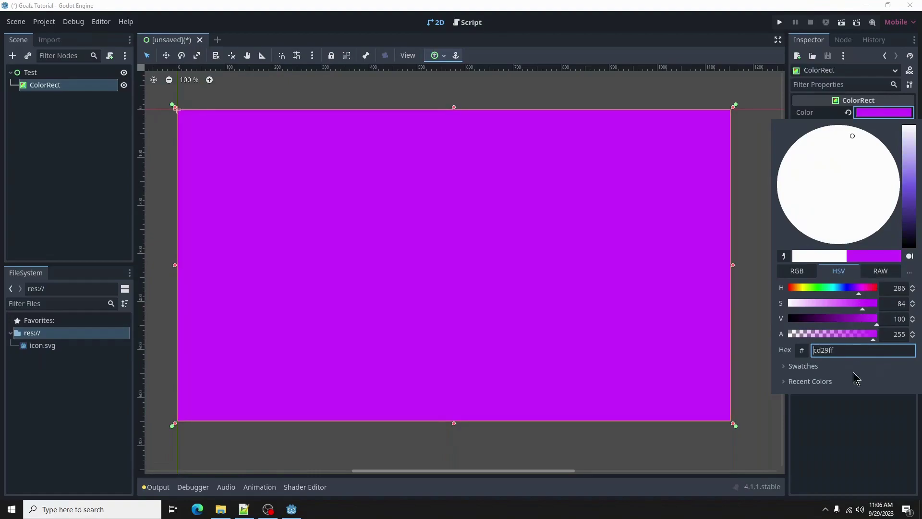
left_click(836, 442)
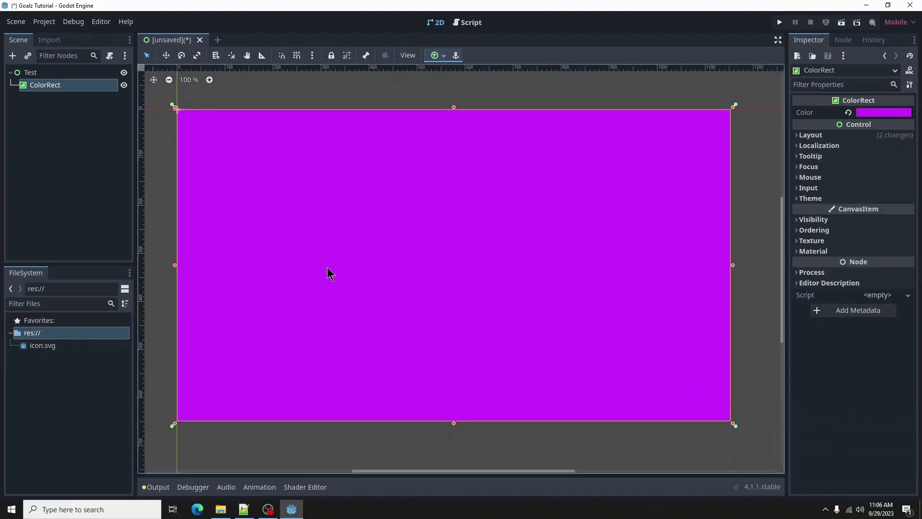
- Save the scene, then show the JDK 21 Windows downloads on Oracle's Java Downloads page
key("ctrl+s")
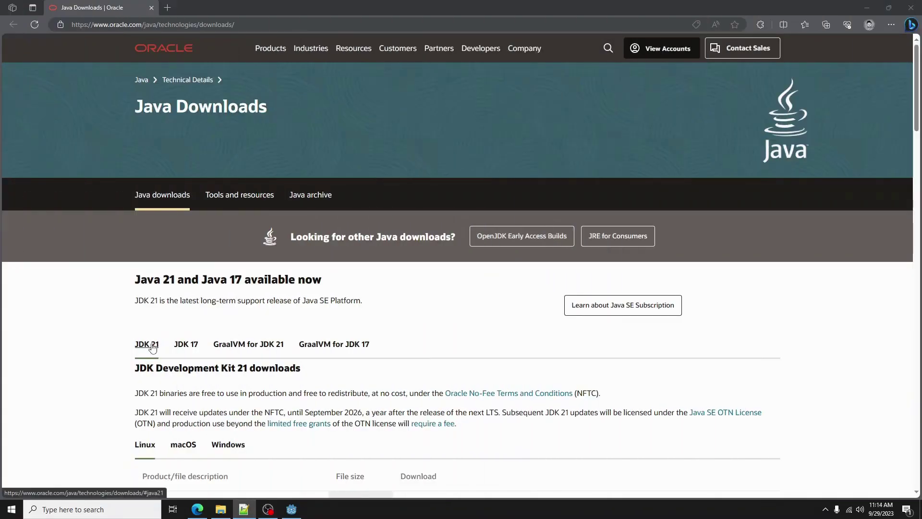
scroll(295, 344, "down", 2)
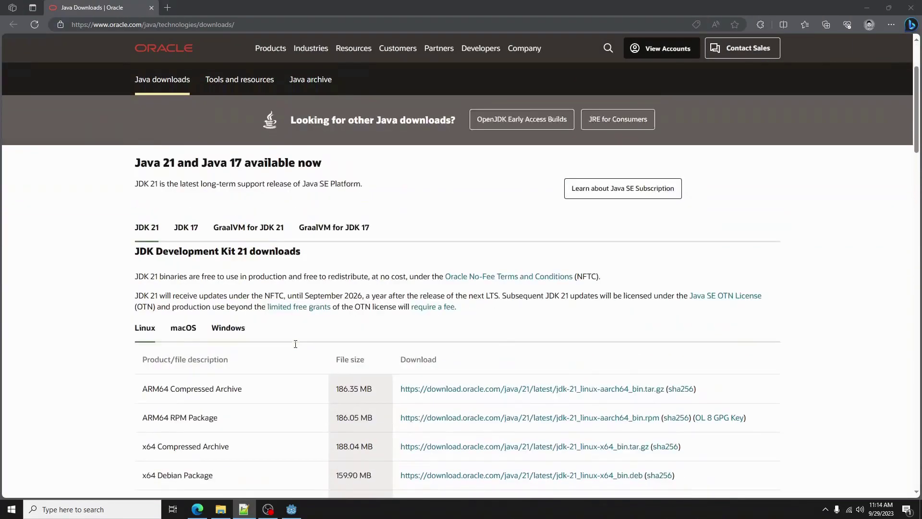
scroll(295, 344, "down", 2)
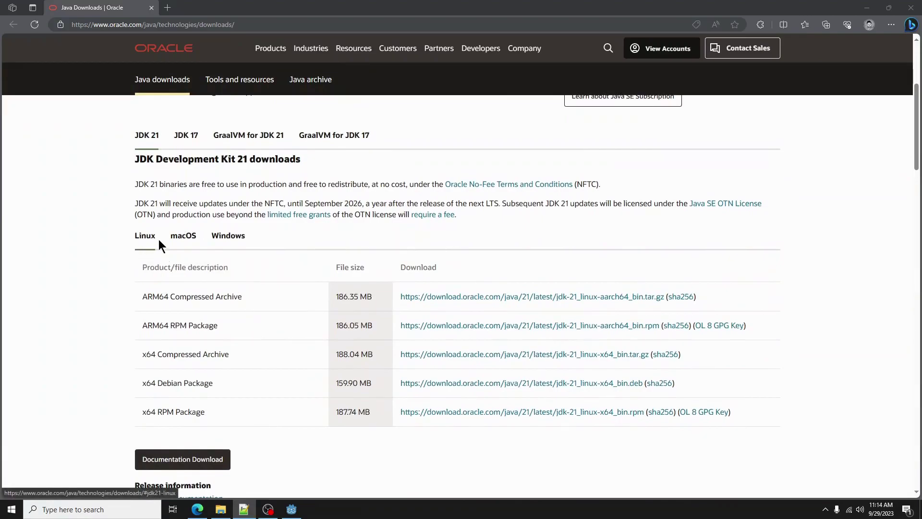
left_click(221, 240)
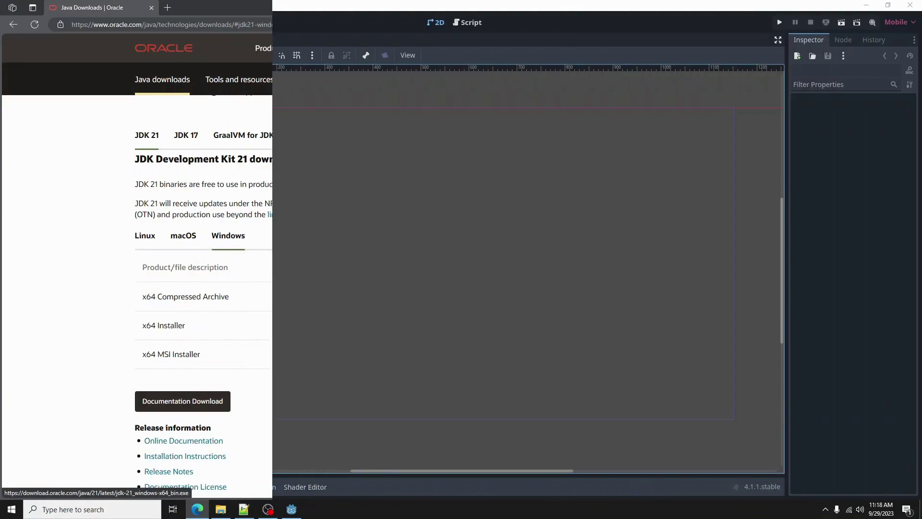
- Open Editor > Manage Export Templates to confirm the 4.1.1.stable templates are installed
left_click(101, 24)
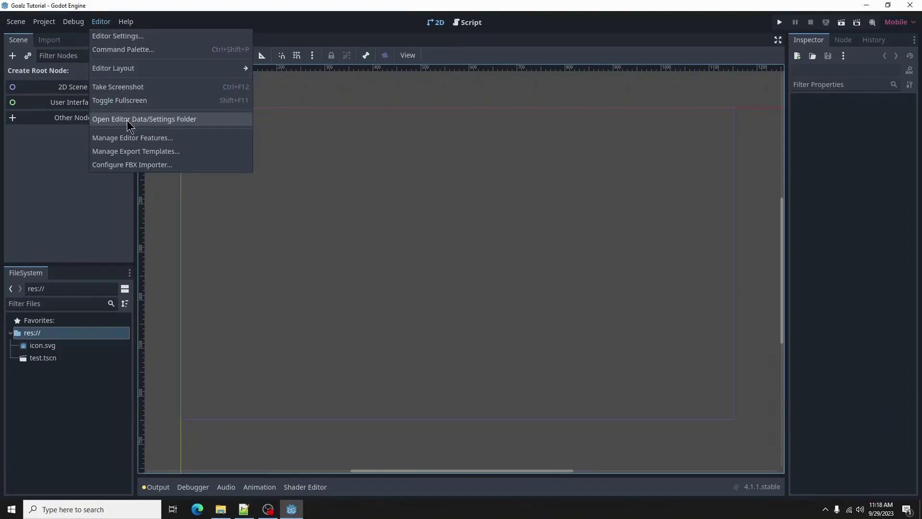
left_click(132, 151)
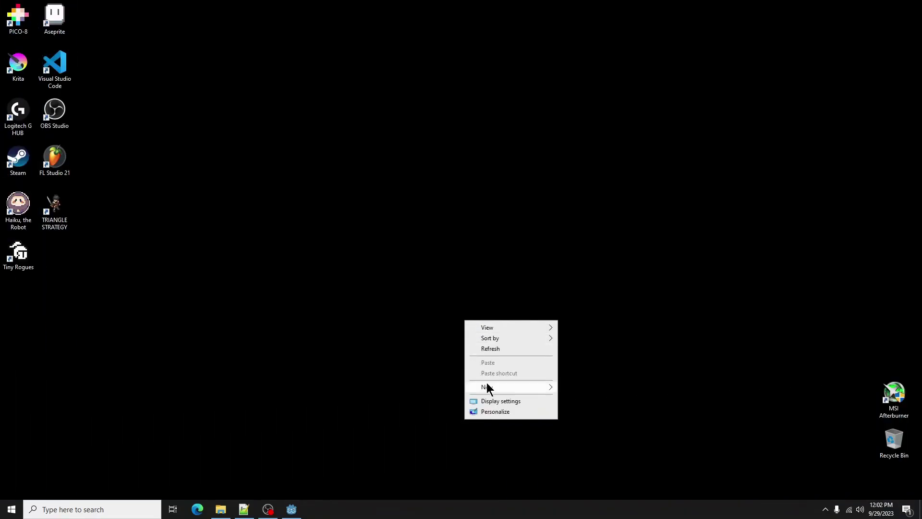
- Create a new text document on the desktop named AndroidSetup
mouse_move(487, 387)
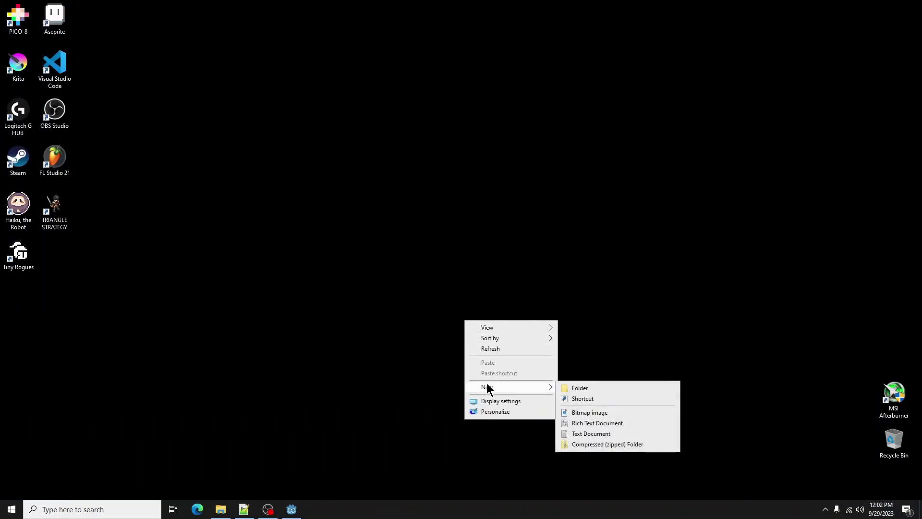
left_click(591, 434)
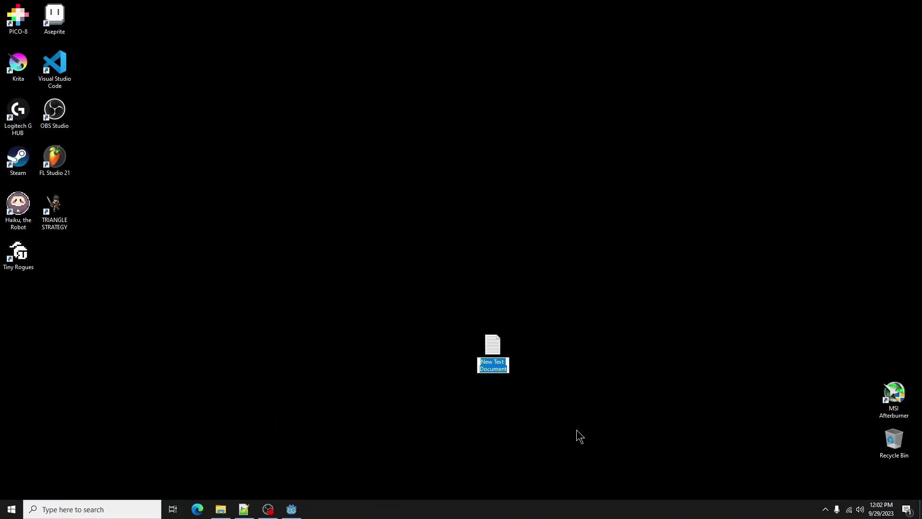
type("Android")
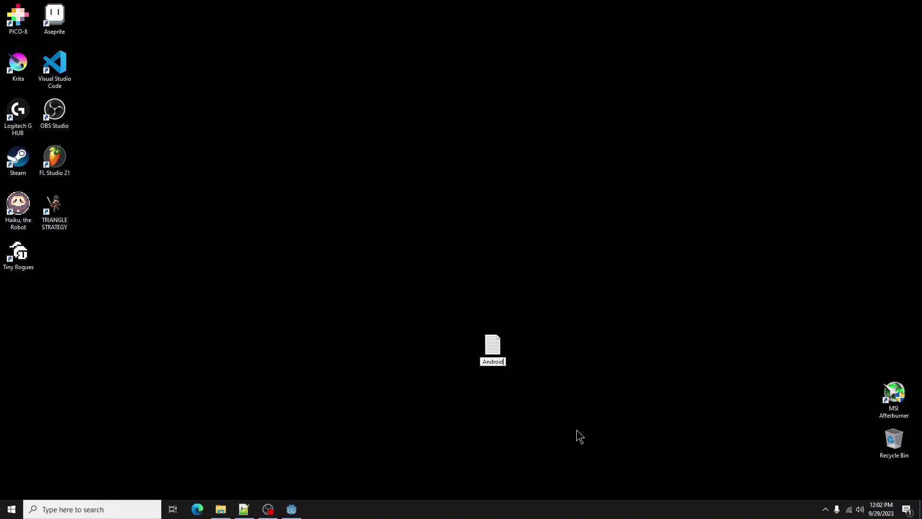
type("Setupl")
key("Return")
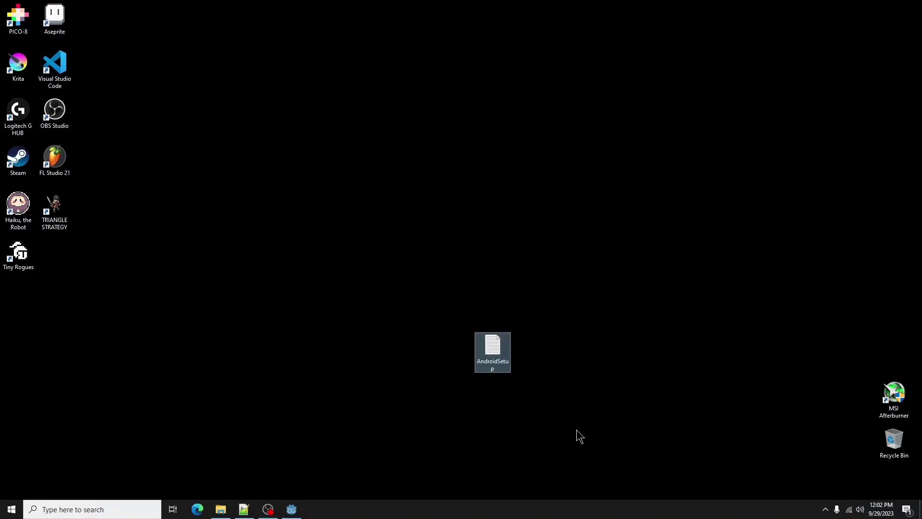
- Write 'sdk path:' in AndroidSetup in Notepad and save it
double_click(497, 352)
type("sdk path:")
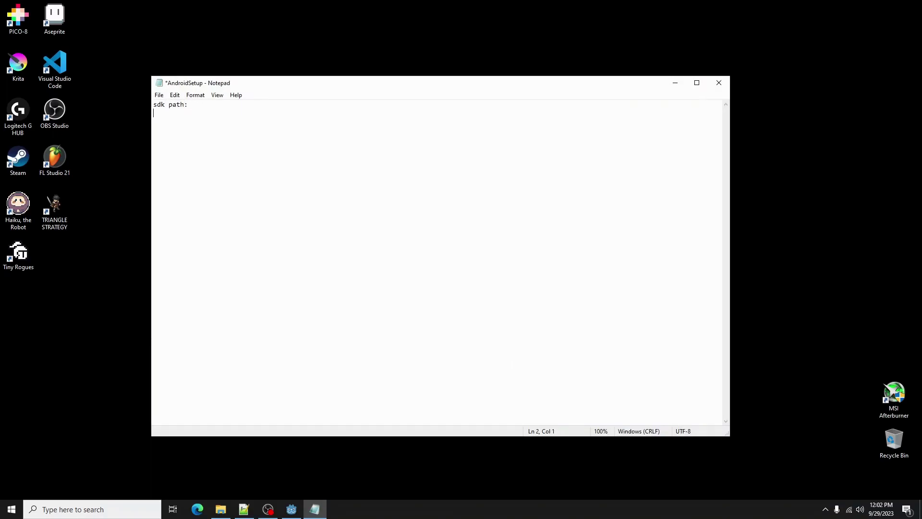
key("ctrl+s")
- Browse from %appdata% to the Android Sdk folder under AppData\Local
left_click(675, 83)
key("super")
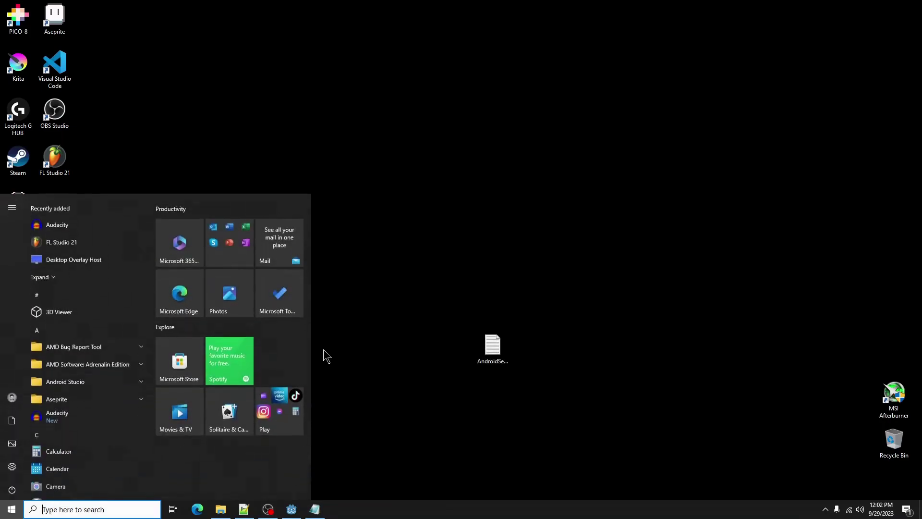
type("%appdata%")
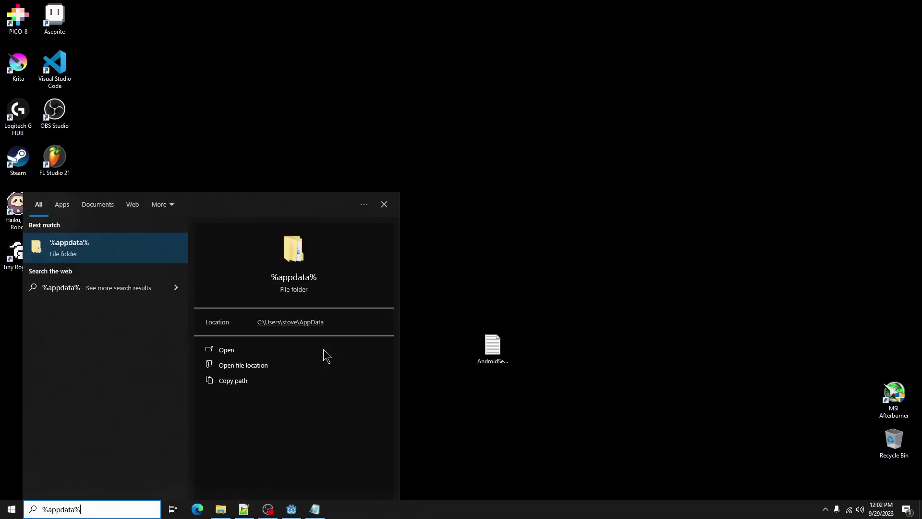
key("Return")
left_click(249, 149)
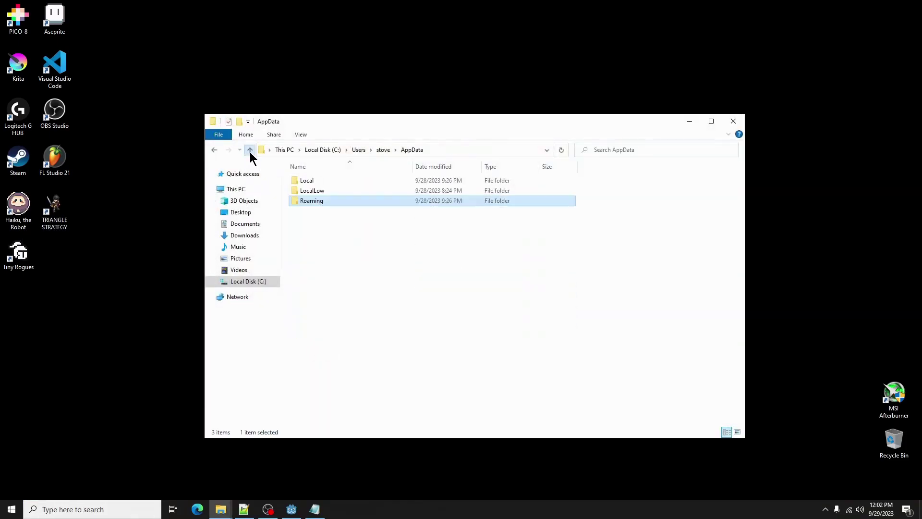
double_click(312, 181)
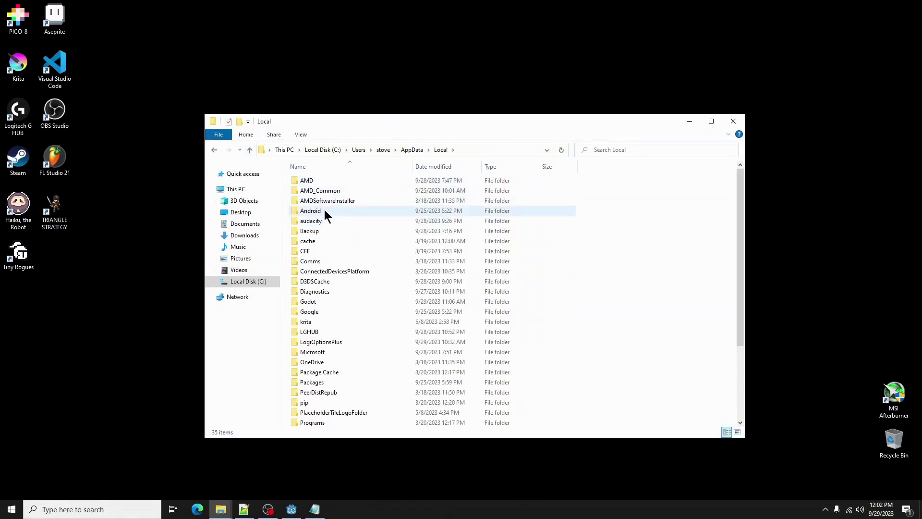
double_click(323, 211)
double_click(333, 182)
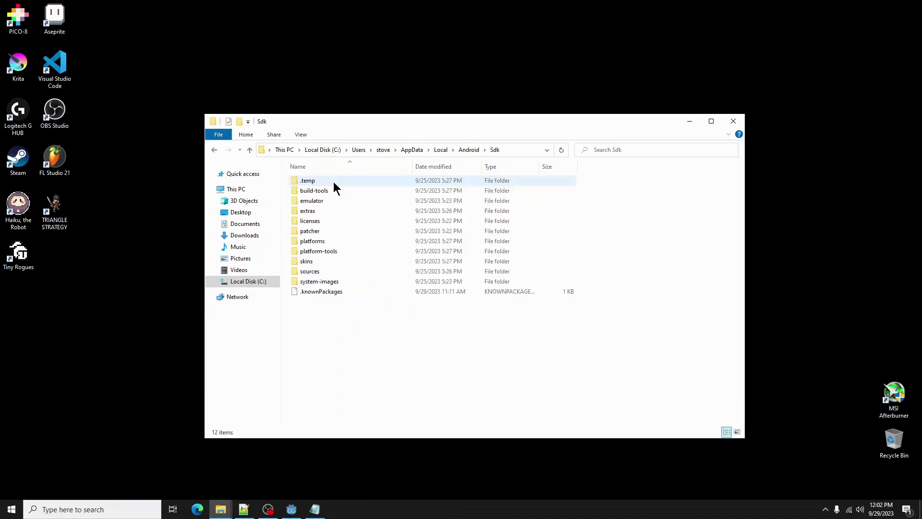
- Copy the Sdk folder's full path from the address bar
left_click(522, 149)
right_click(500, 149)
left_click(526, 178)
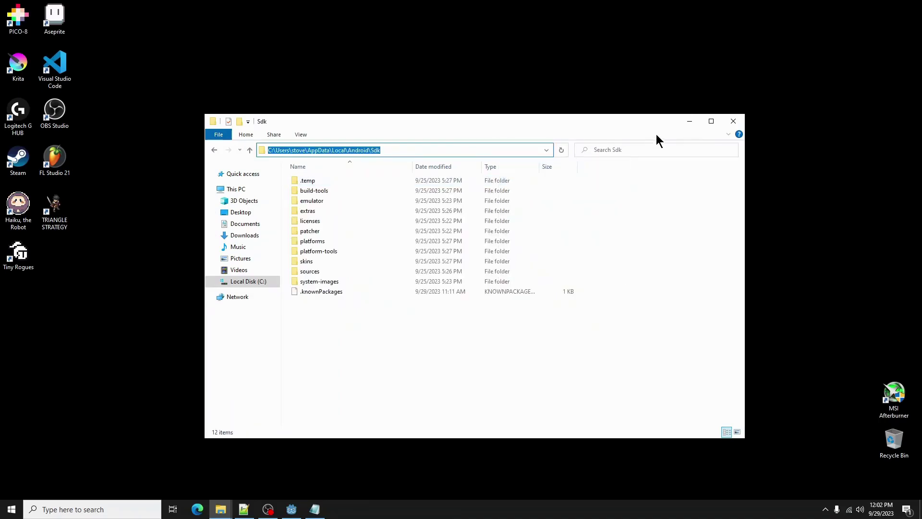
left_click(689, 121)
- Paste the Sdk path under 'sdk path:', add a 'jdk path:' line, and save the notes
double_click(490, 346)
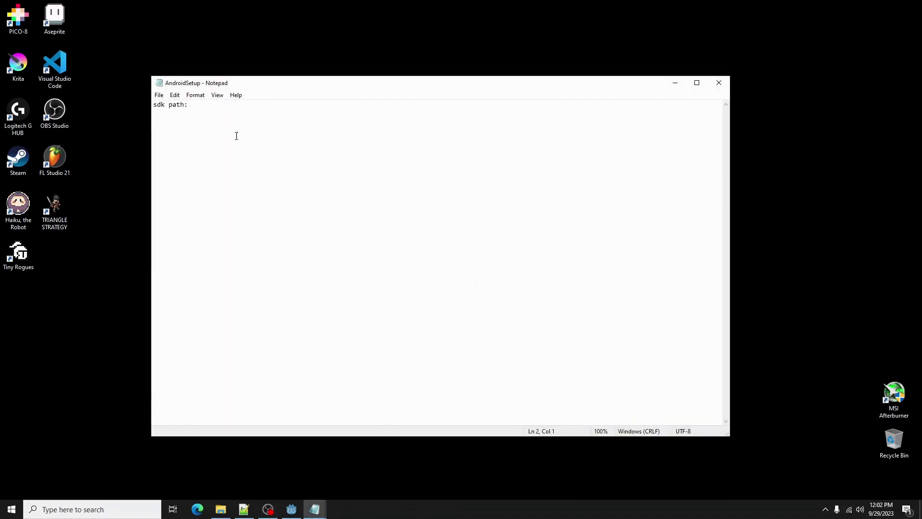
key("ctrl+v")
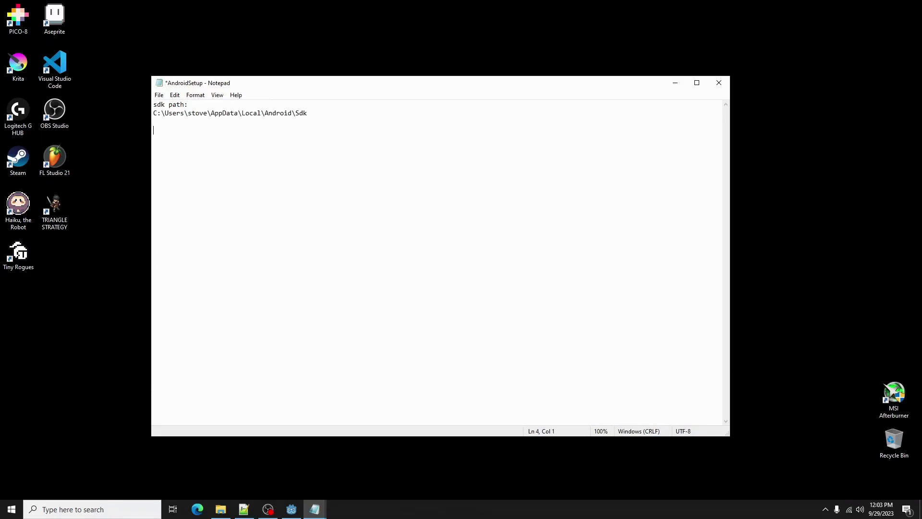
type("jdk path:")
key("ctrl+s")
- Browse File Explorer to C:\Program Files\Java\jdk-21\bin
left_click(676, 84)
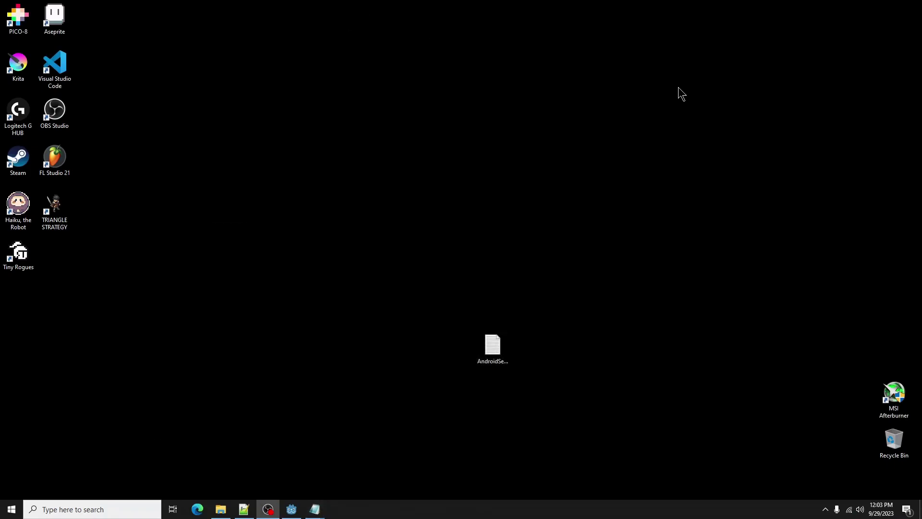
right_click(11, 508)
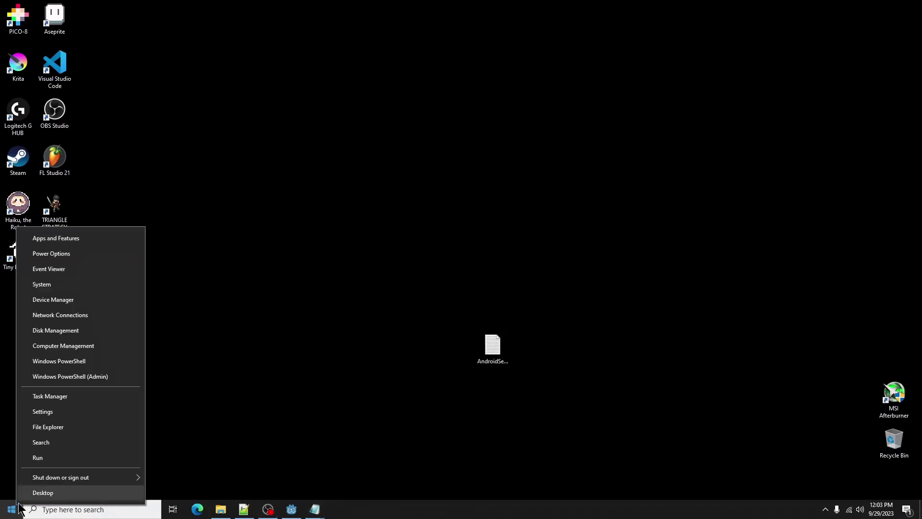
left_click(69, 428)
left_click(274, 298)
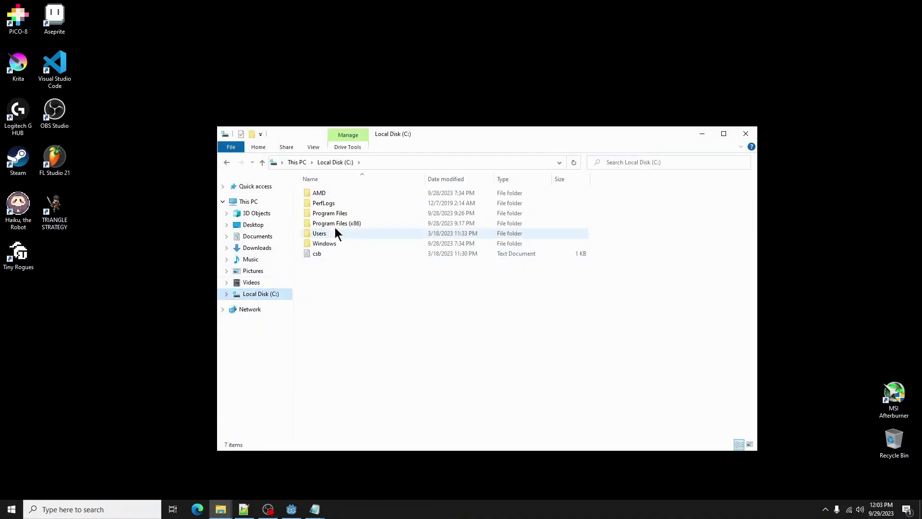
double_click(346, 215)
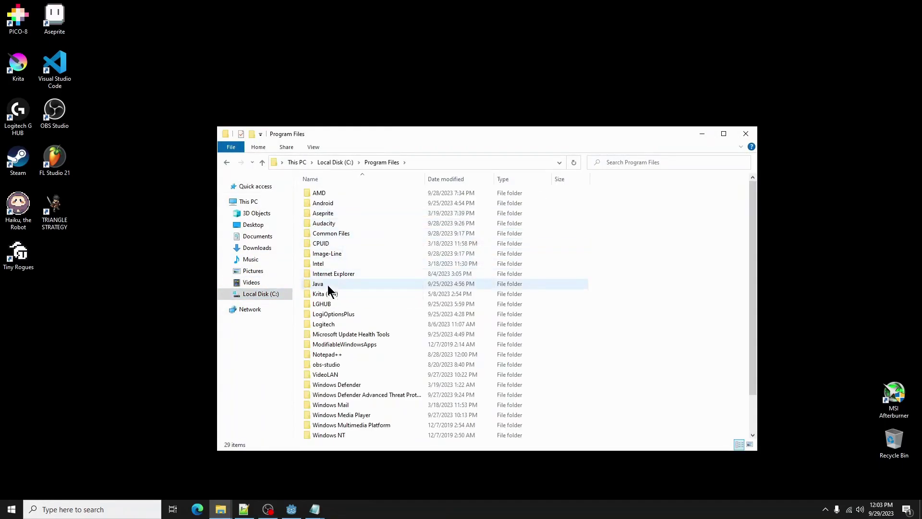
double_click(328, 284)
double_click(345, 194)
double_click(345, 194)
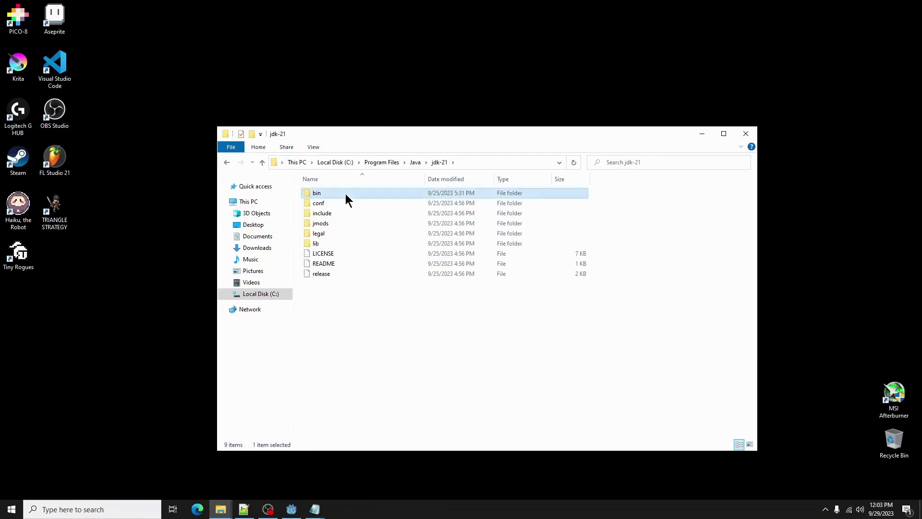
- Copy the bin folder's full path from the address bar
left_click(501, 162)
right_click(502, 162)
left_click(533, 192)
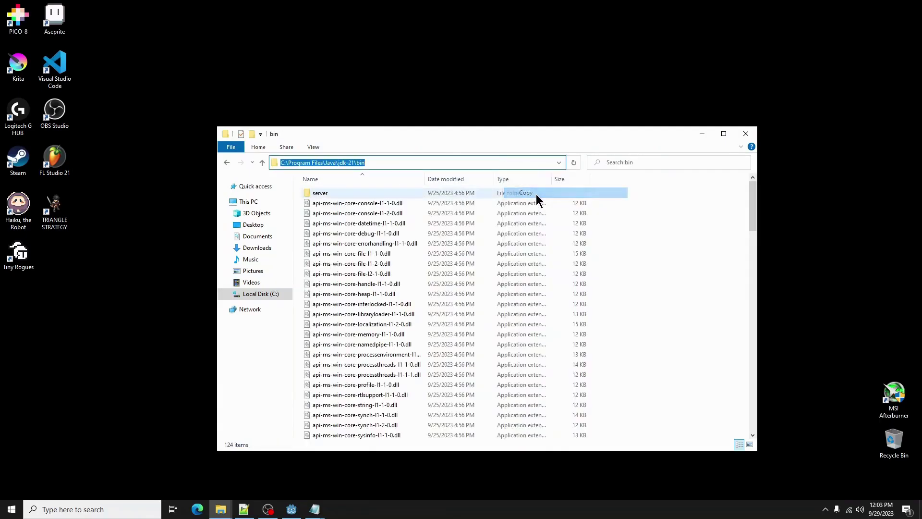
- Paste the JDK bin path into AndroidSetup, relabel it 'jdk bin path', and save
left_click(745, 134)
double_click(492, 345)
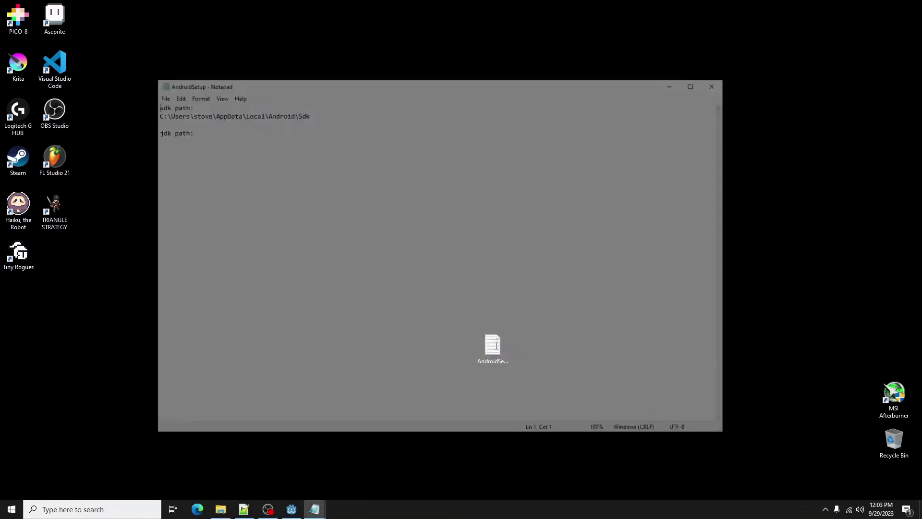
key("ctrl+v")
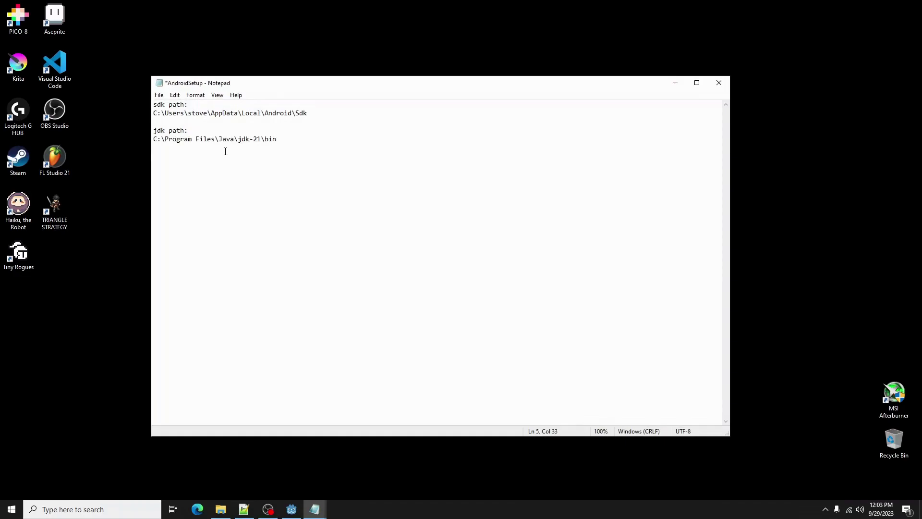
left_click(164, 131)
type("bin")
key("ctrl+s")
- Add a 'keystore generation command:' line and paste the full keytool -genkey command below it
key("Return")
key("Return")
type("keystore gew")
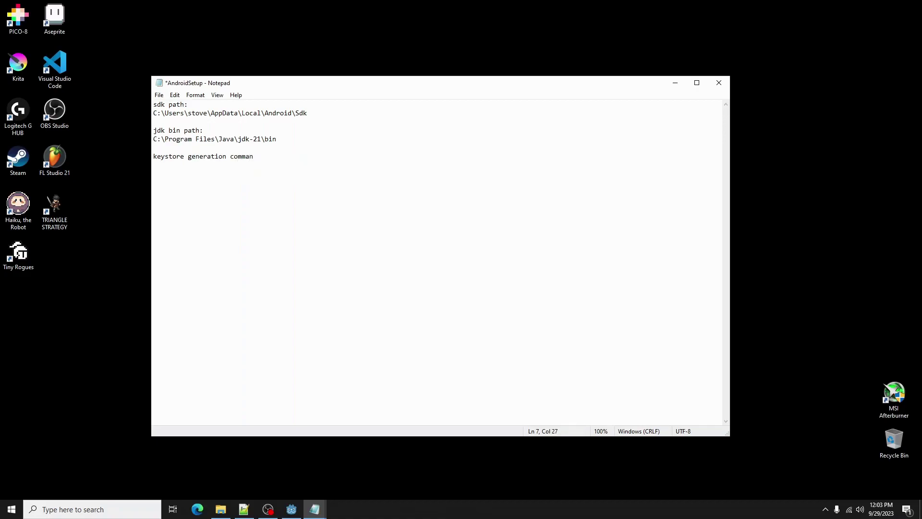
key("alt+Tab")
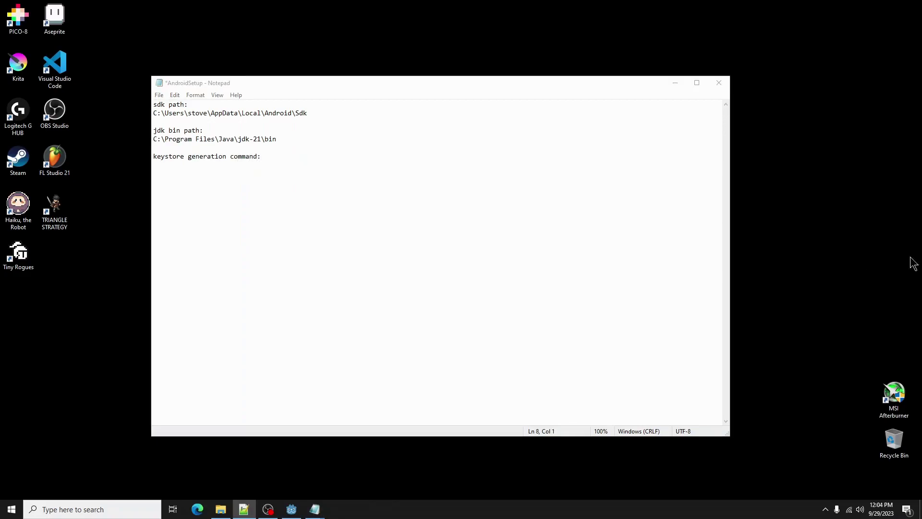
key("alt+Tab")
key("ctrl+v")
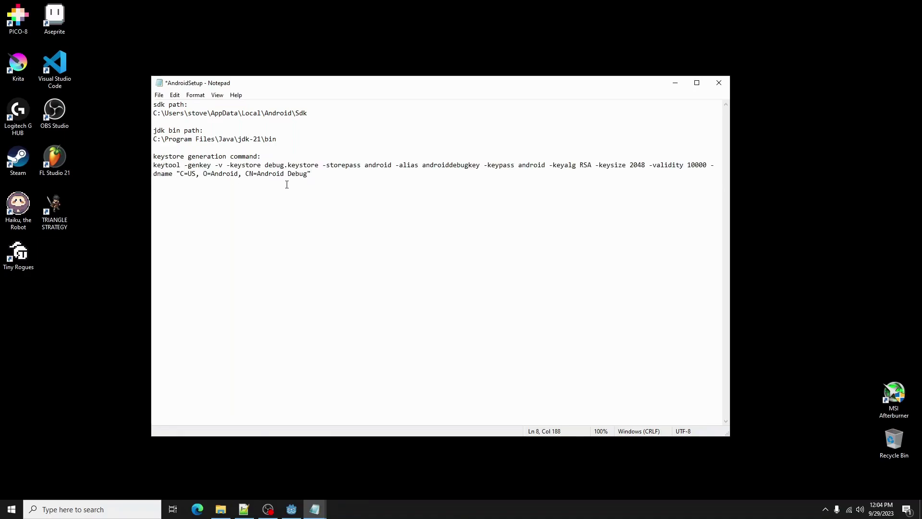
- Replace Godot's Android SDK Path setting with the copied SDK folder, then search Windows for 'cmd'
key("Return")
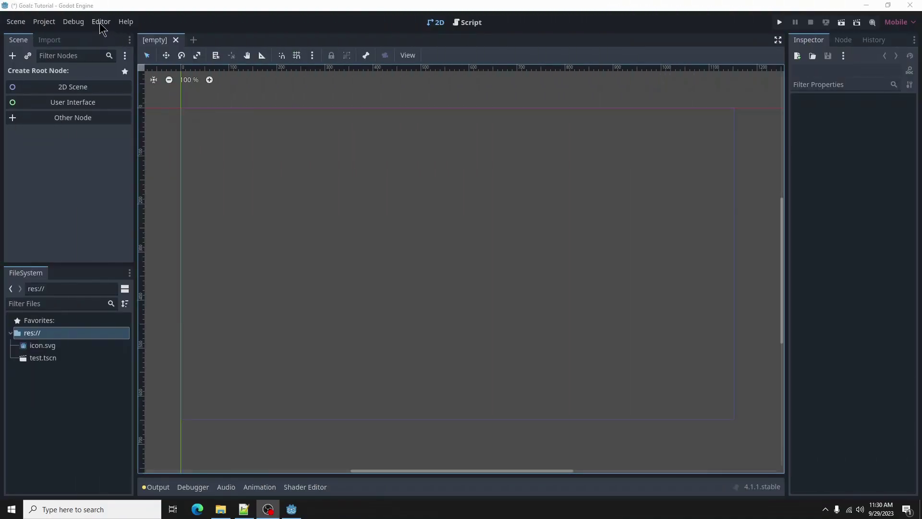
left_click(100, 21)
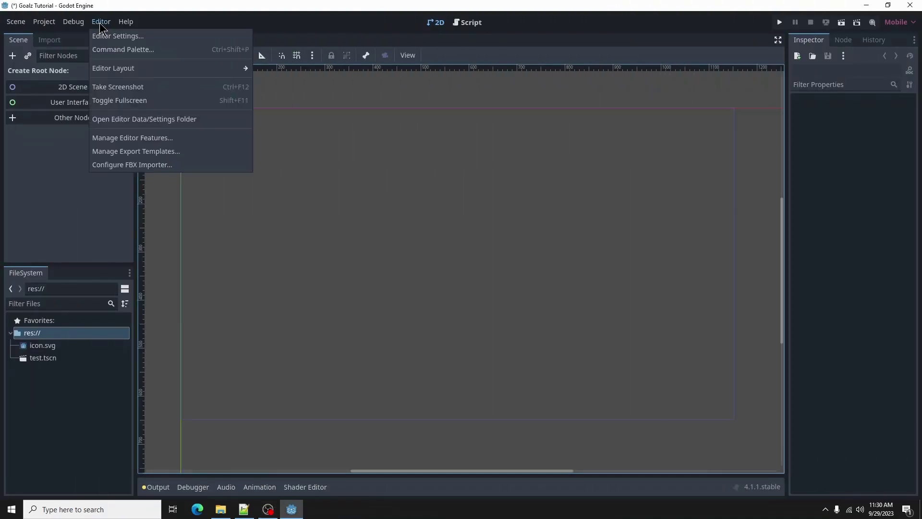
left_click(103, 36)
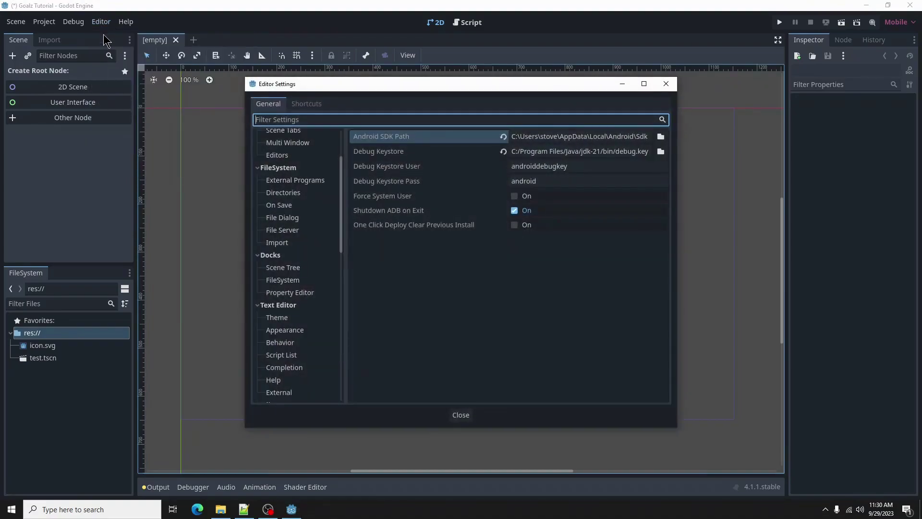
type("androi")
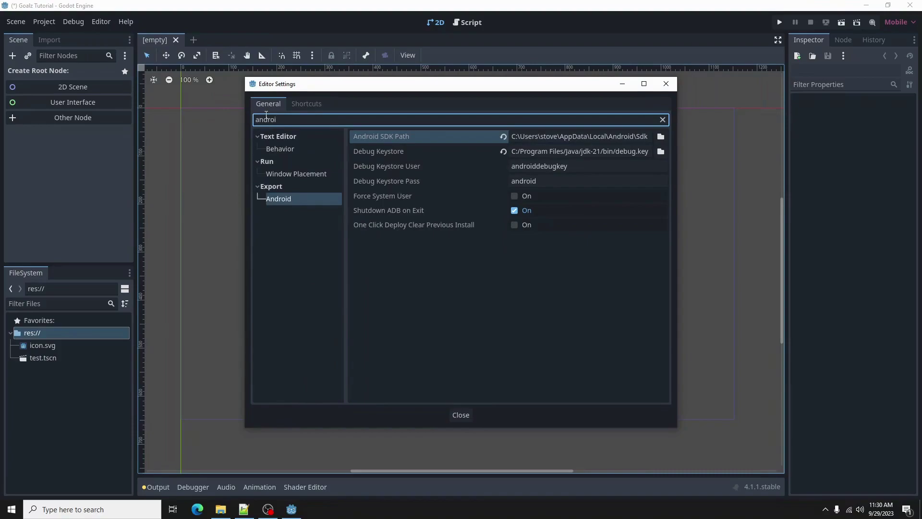
left_click(586, 135)
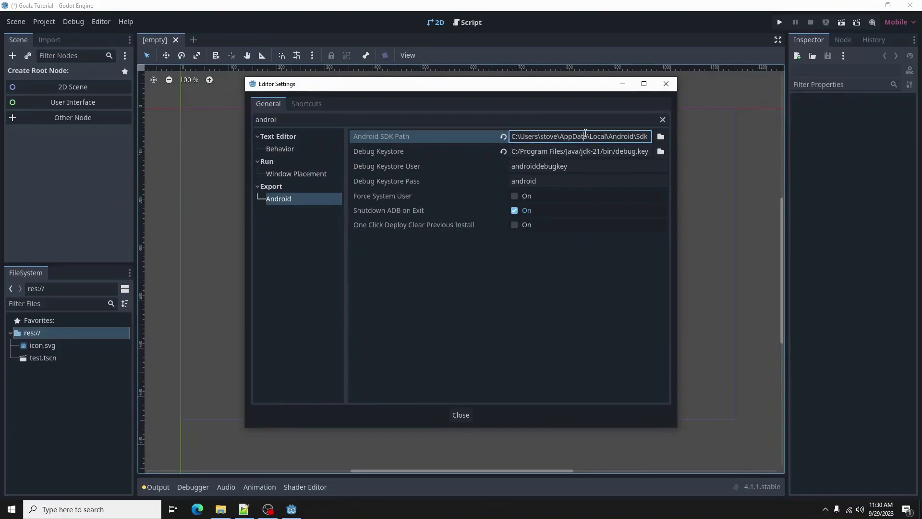
triple_click(585, 135)
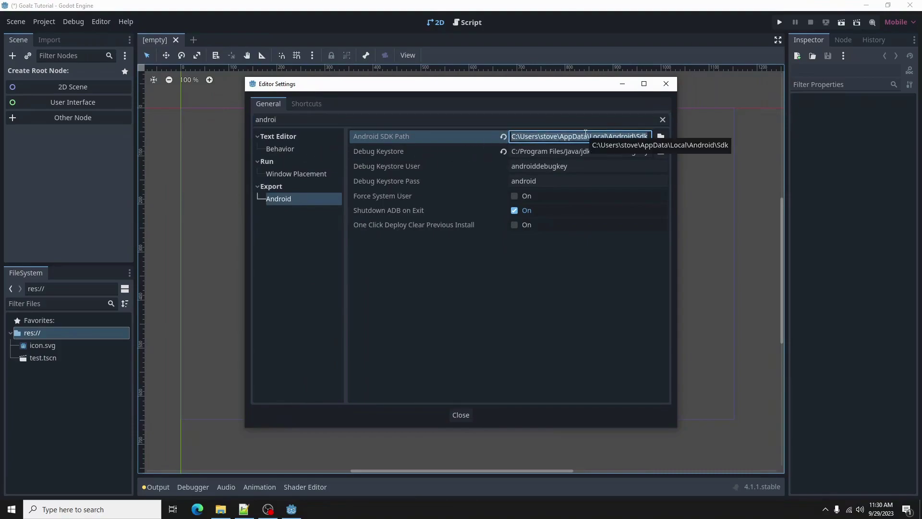
key("BackSpace")
key("ctrl+v")
type("cmd")
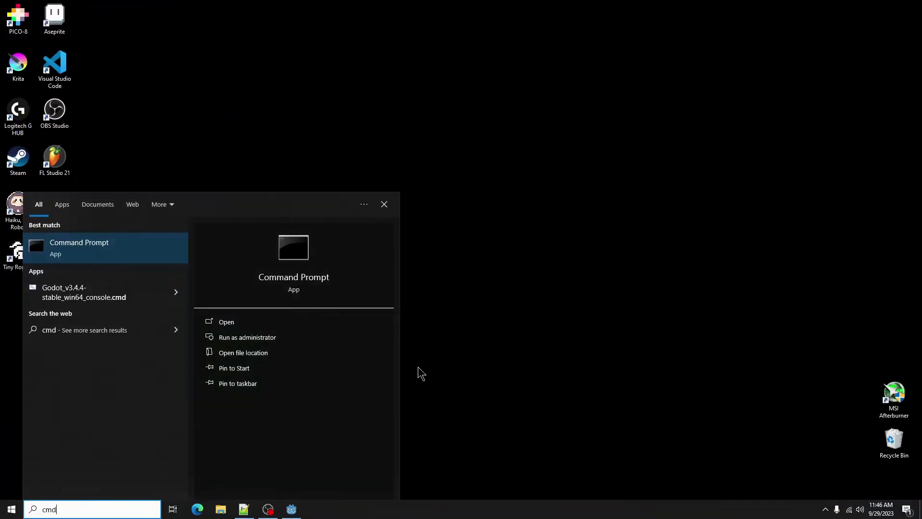
- Start an administrator Command Prompt, cd into the jdk-21 bin folder, and paste the keytool keystore command
left_click(333, 337)
type("cd")
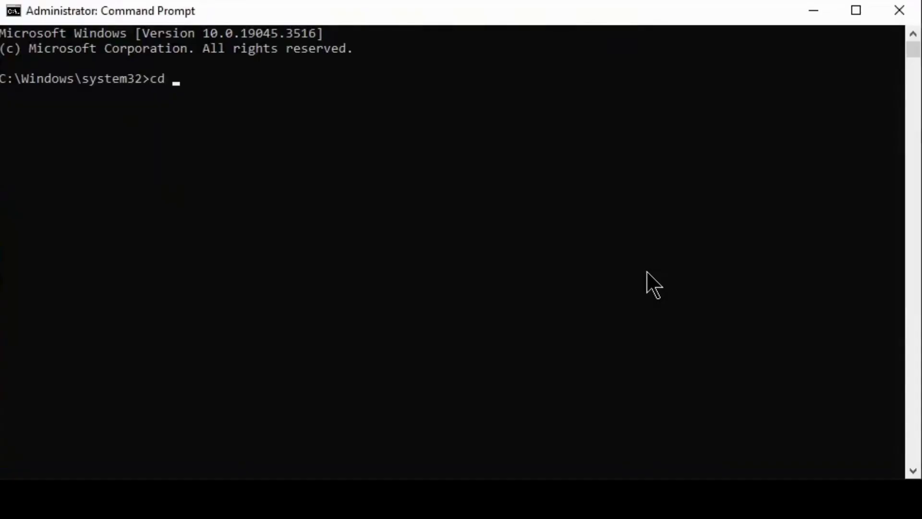
key("ctrl+v")
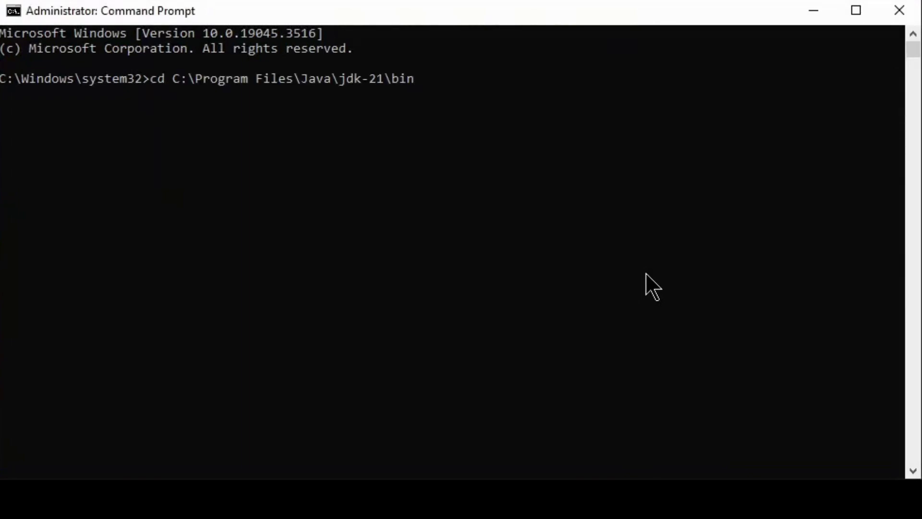
key("Return")
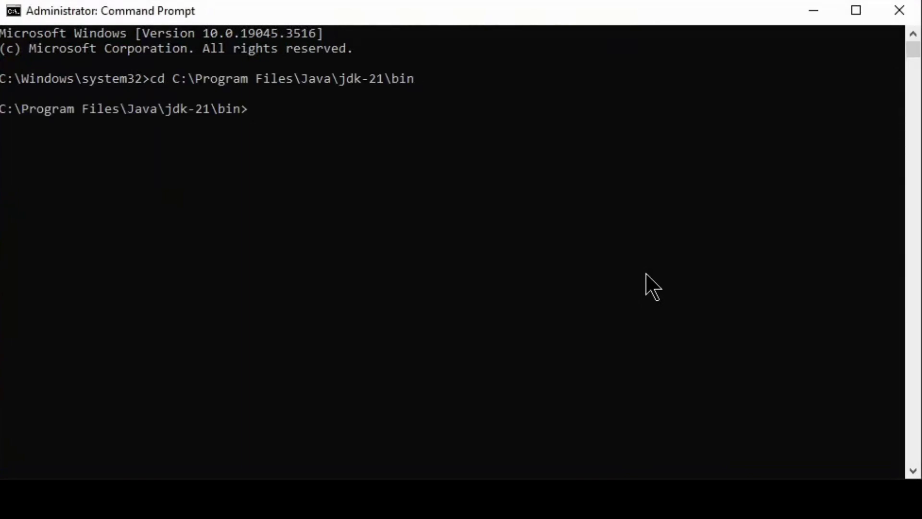
left_click(314, 130)
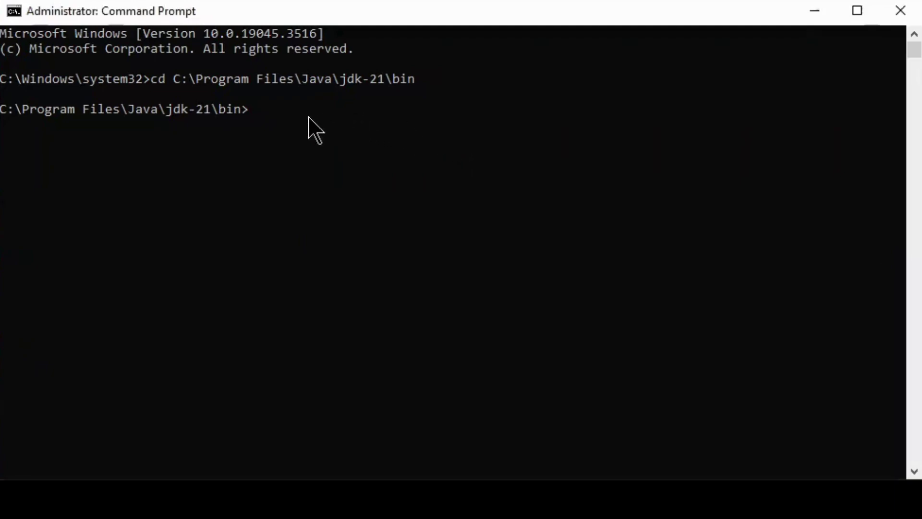
key("ctrl+v")
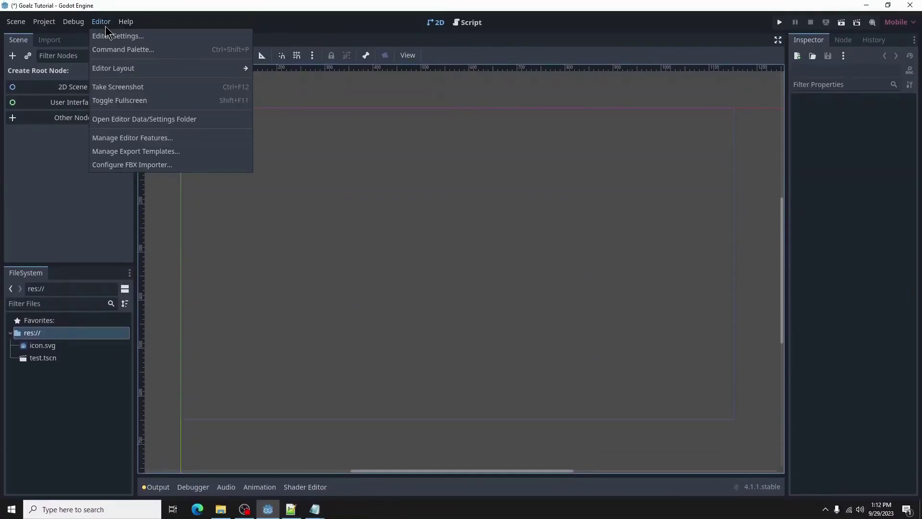
- In Editor Settings, replace the Debug Keystore path with the pasted JDK bin path
left_click(107, 36)
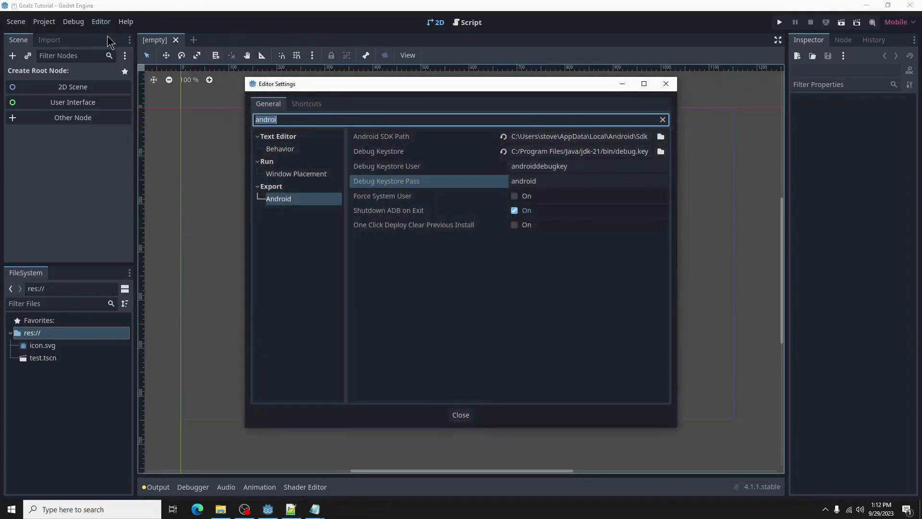
left_click(530, 151)
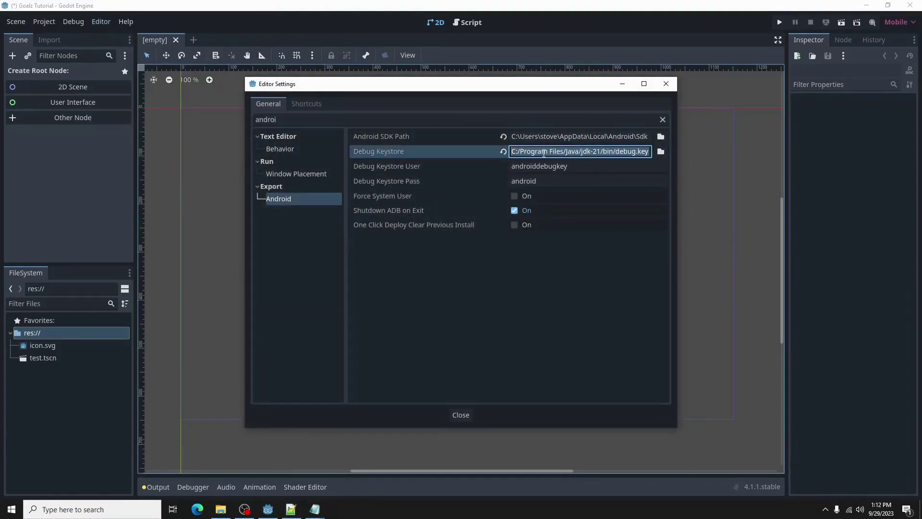
key("BackSpace")
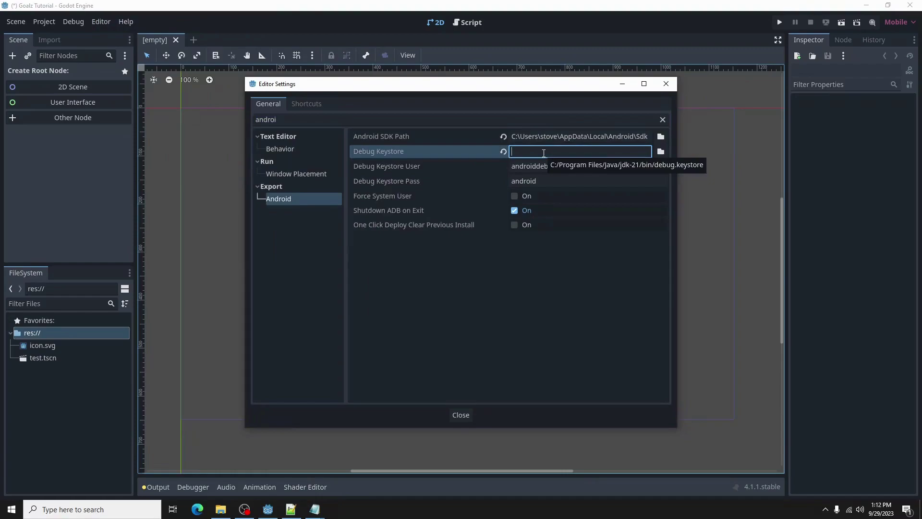
key("ctrl+v")
- Choose jdk-21/bin/debug.keystore as the Debug Keystore and check its user and password fields
left_click(660, 152)
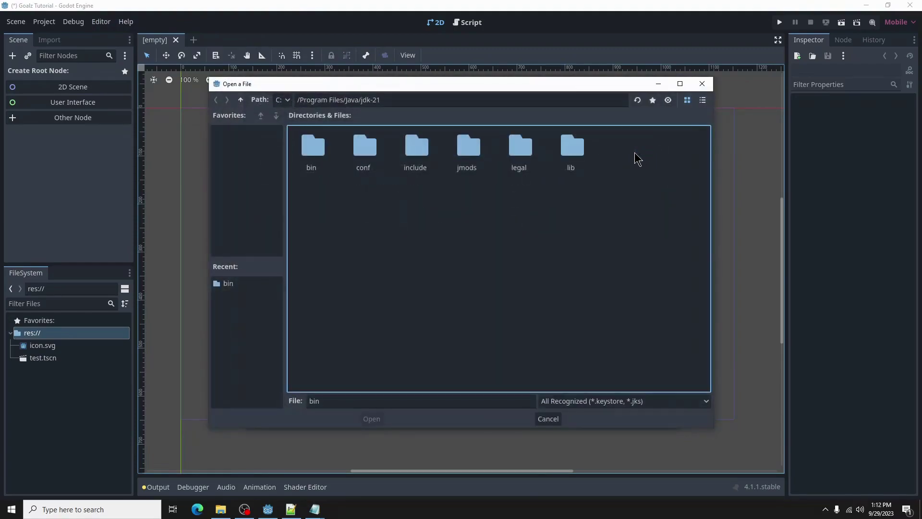
double_click(321, 159)
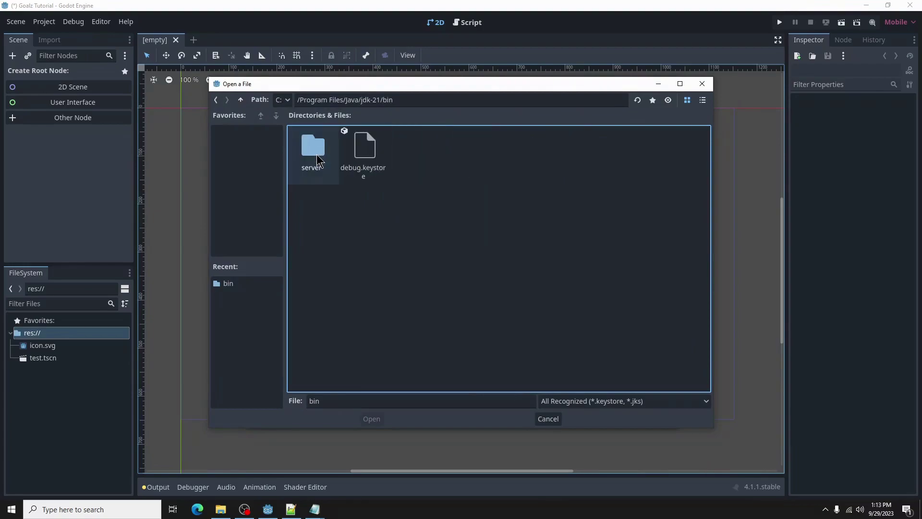
left_click(368, 159)
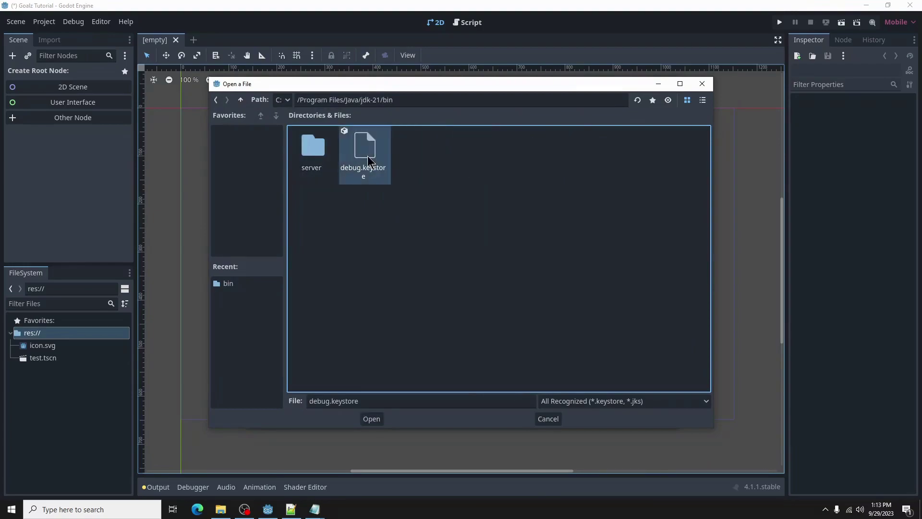
left_click(371, 419)
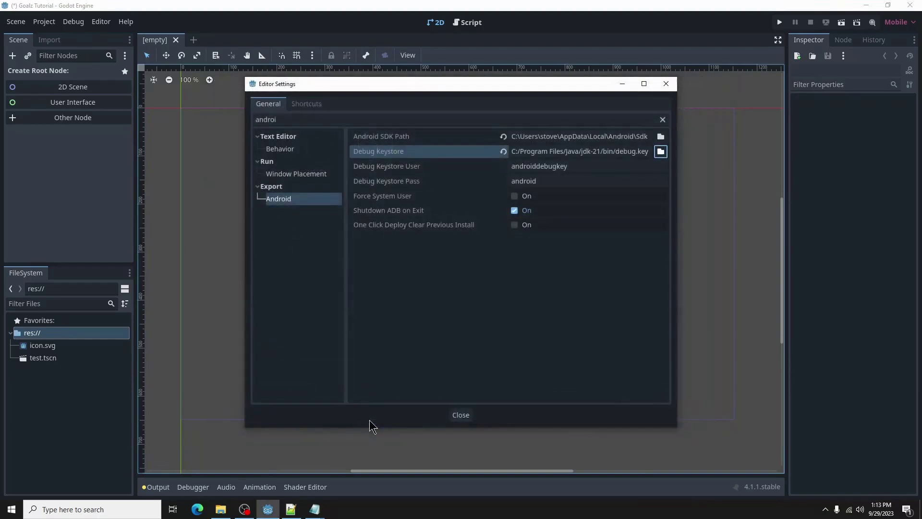
left_click(578, 167)
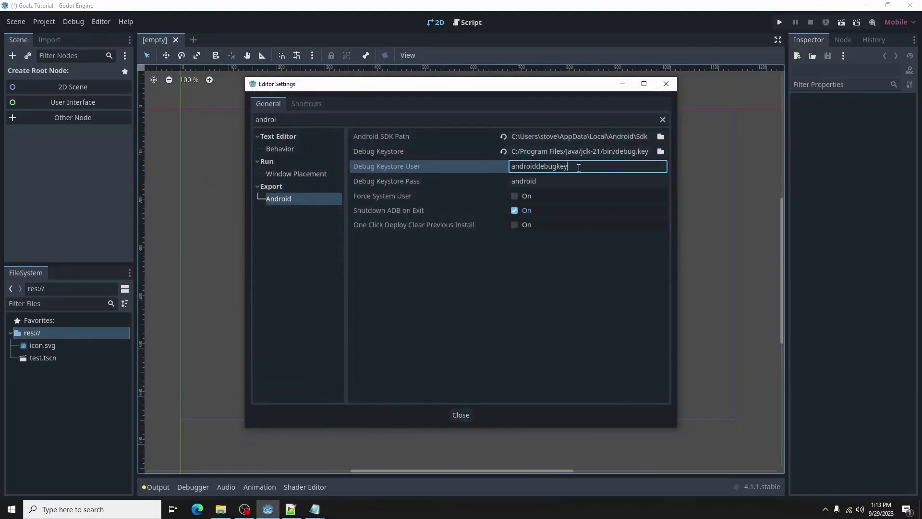
left_click(579, 181)
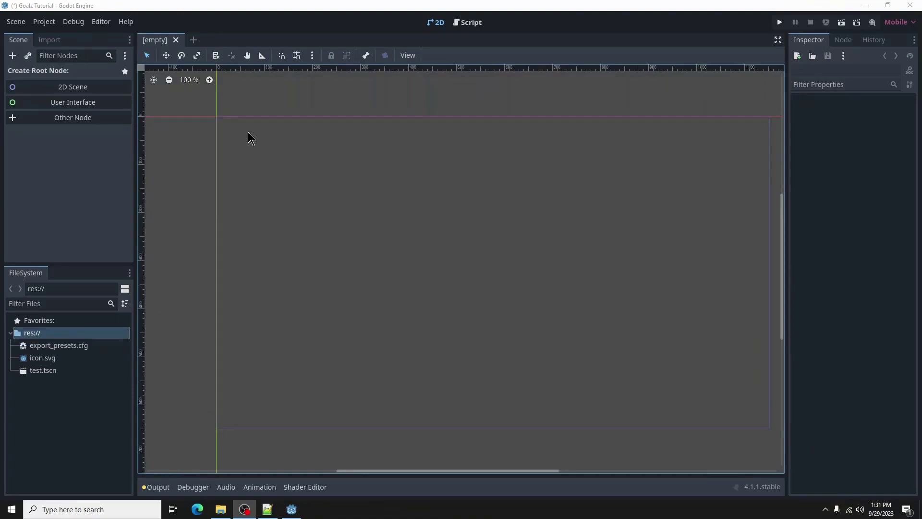
- Enable Import ETC2 ASTC under Rendering > Textures in Project Settings, then Save & Restart
left_click(48, 22)
left_click(54, 36)
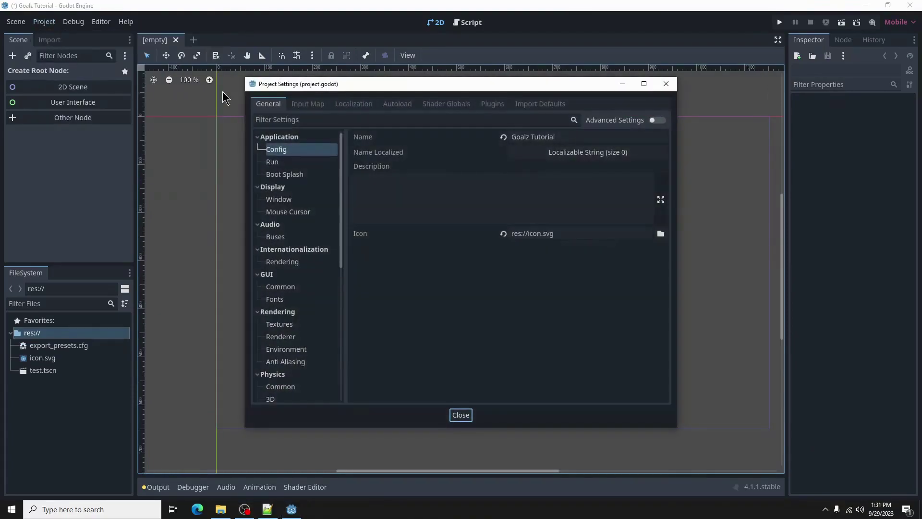
left_click(275, 120)
type("impo")
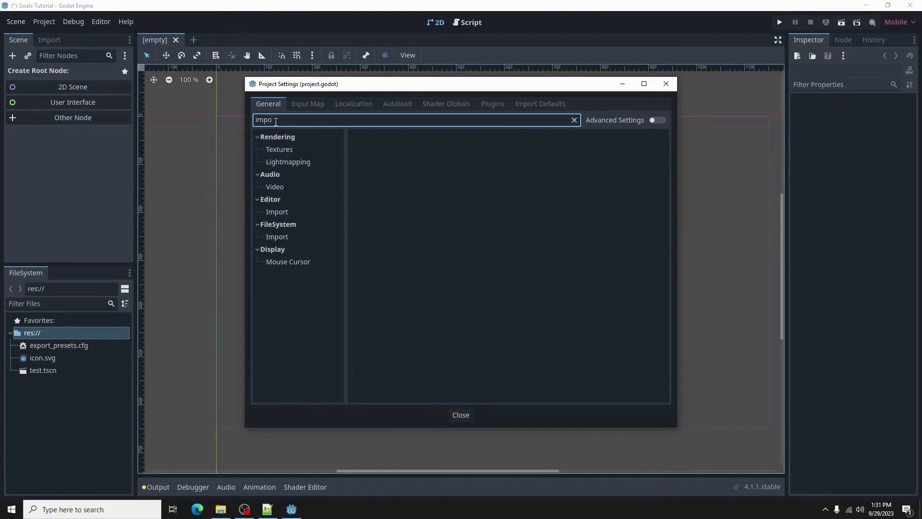
type("rt et")
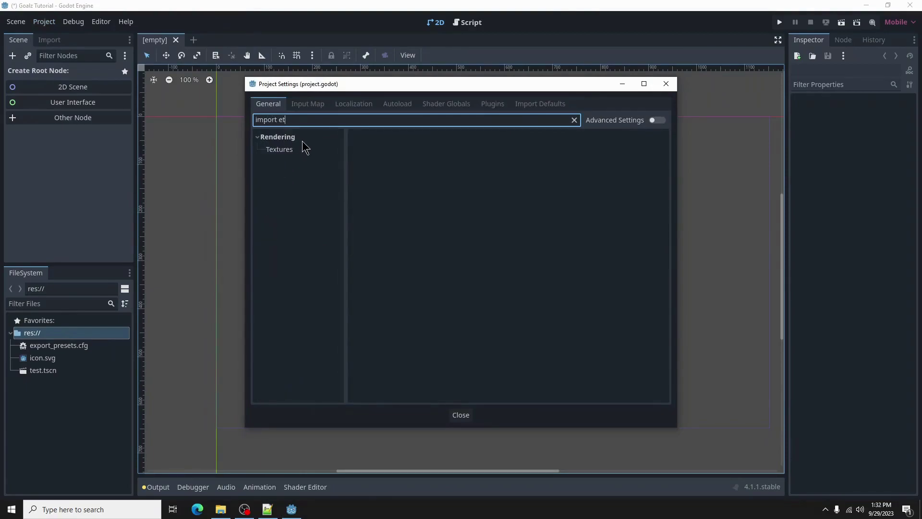
left_click(306, 153)
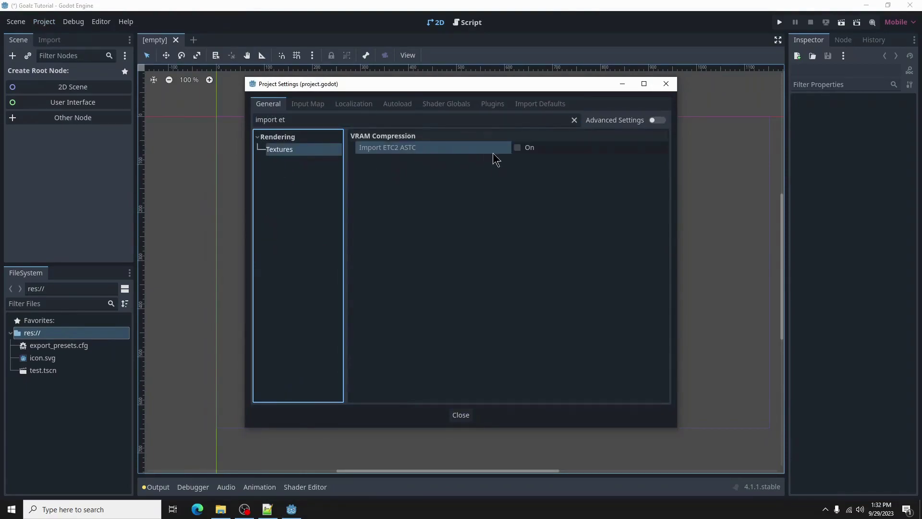
left_click(518, 148)
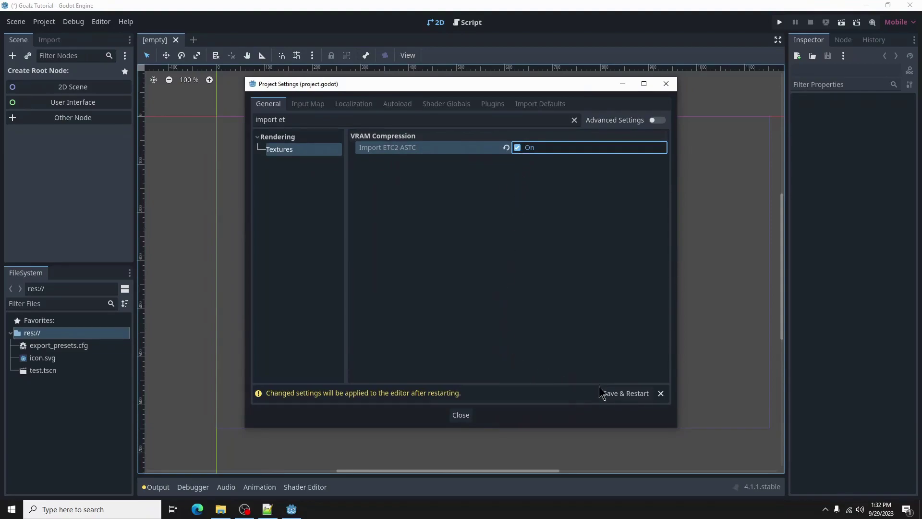
left_click(623, 393)
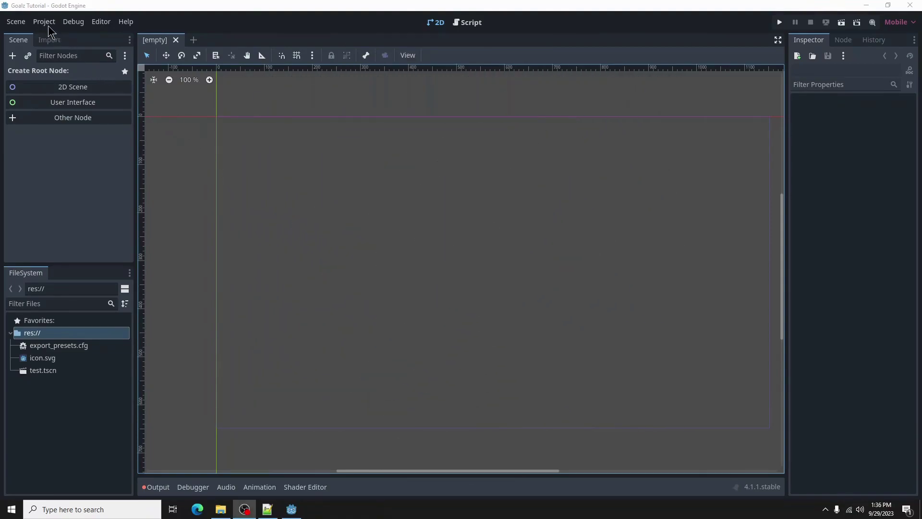
- Add a new Android preset in the Export window
left_click(47, 24)
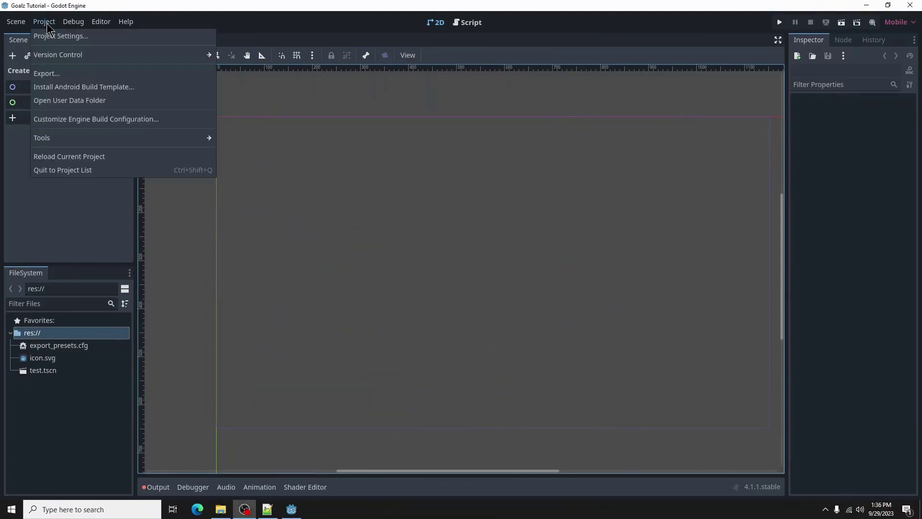
left_click(55, 75)
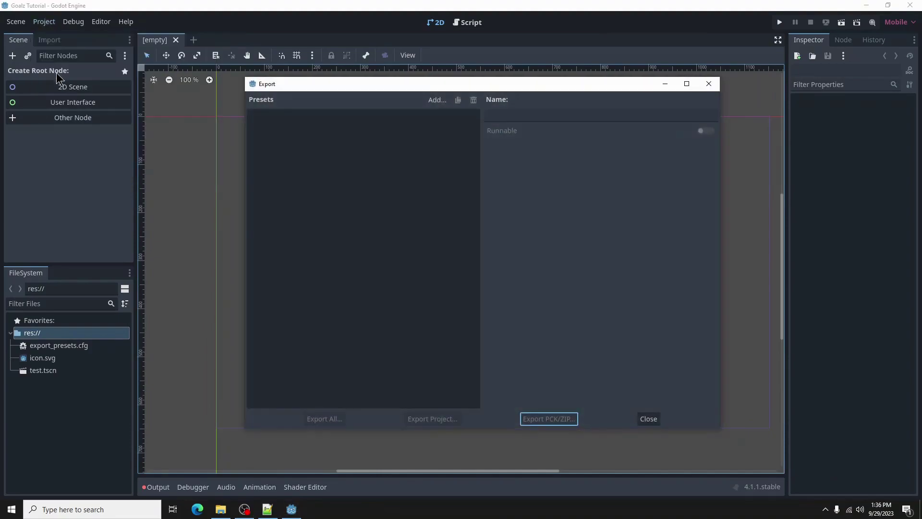
left_click(436, 101)
left_click(447, 118)
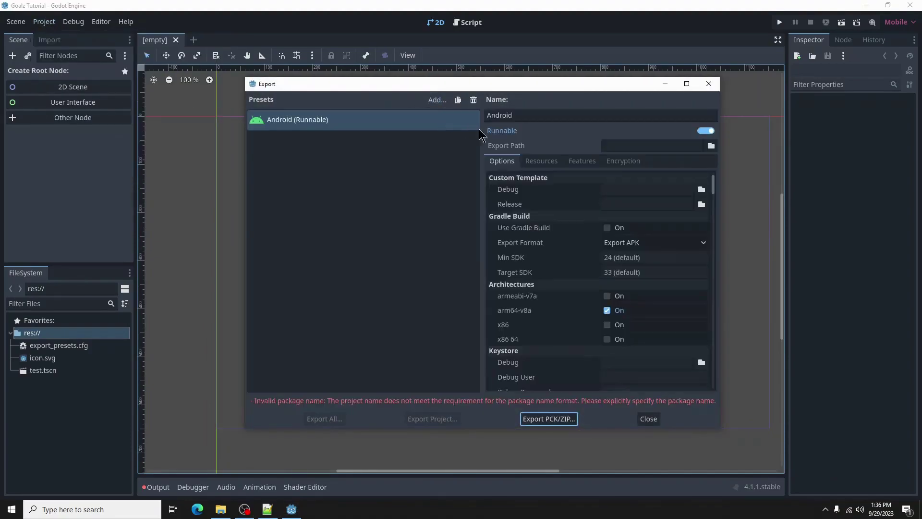
- Set the package unique name to org.yourdevname.goalztutorial and begin typing the app name 'Goa'
scroll(549, 250, "down", 9)
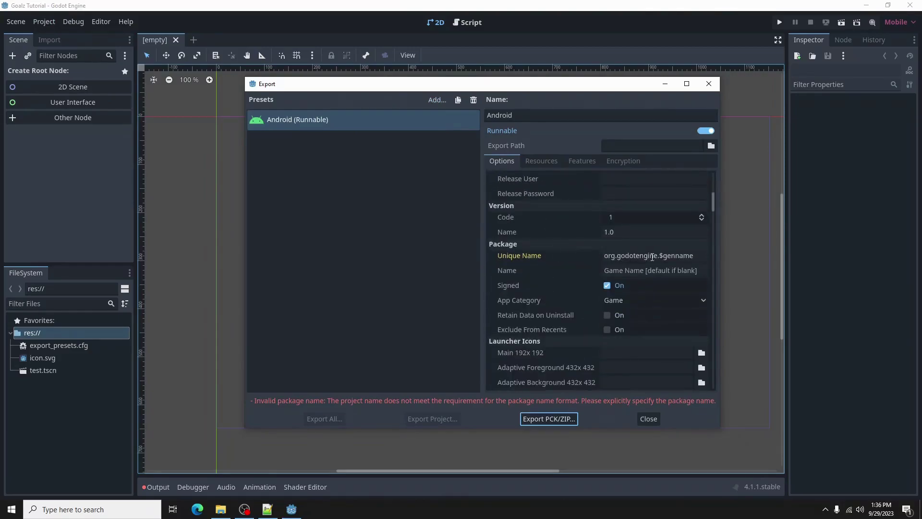
left_click_drag(658, 256, 622, 256)
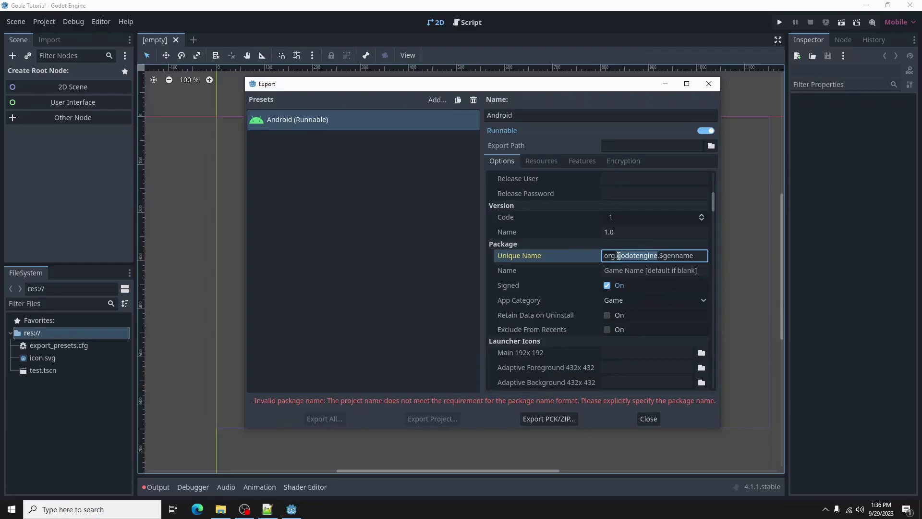
type("your")
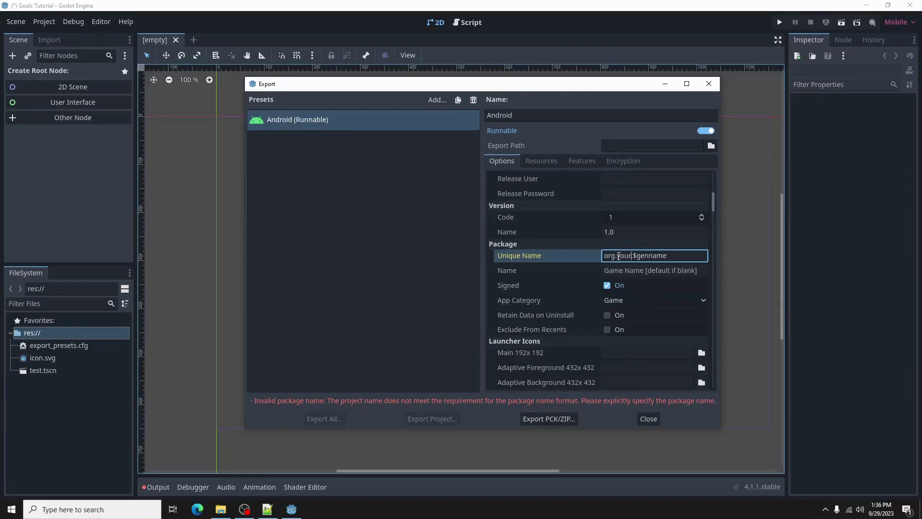
type("devname.")
key("BackSpace")
key("BackSpace")
key("BackSpace")
key("BackSpace")
key("BackSpace")
key("BackSpace")
key("BackSpace")
key("BackSpace")
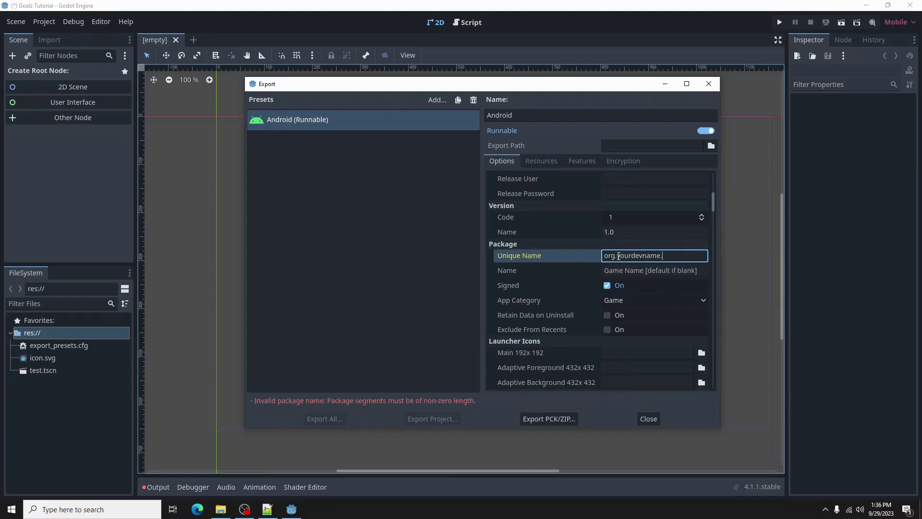
type("goalztutorial")
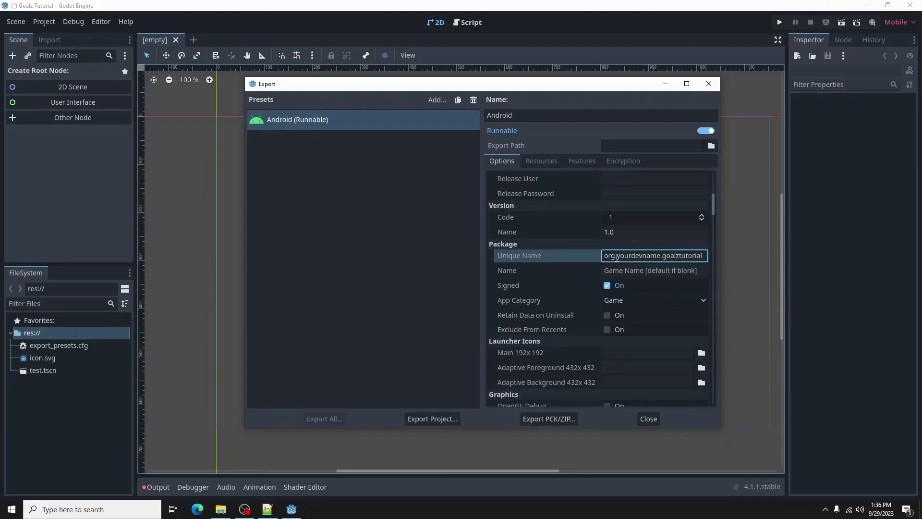
left_click(652, 272)
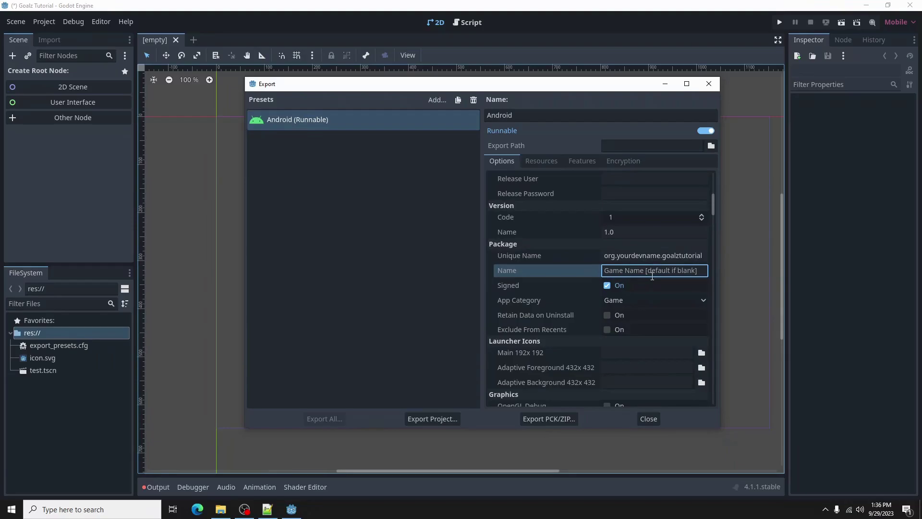
type("Goa")
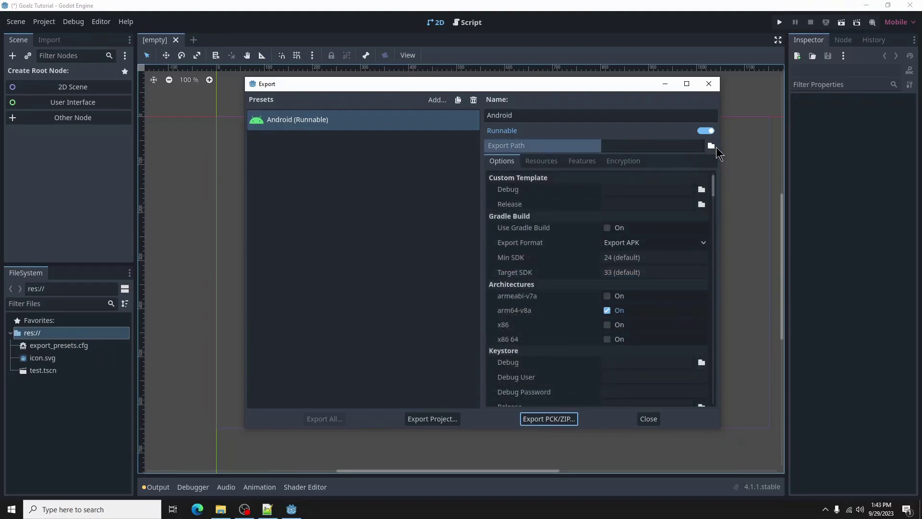
- Export the Android project as a debug-signed goalztut.apk on the Desktop
left_click(711, 145)
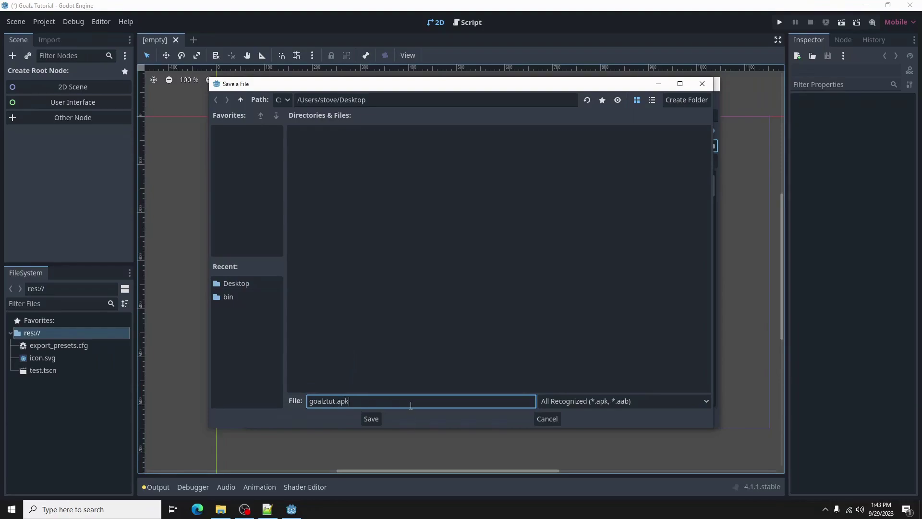
left_click(369, 421)
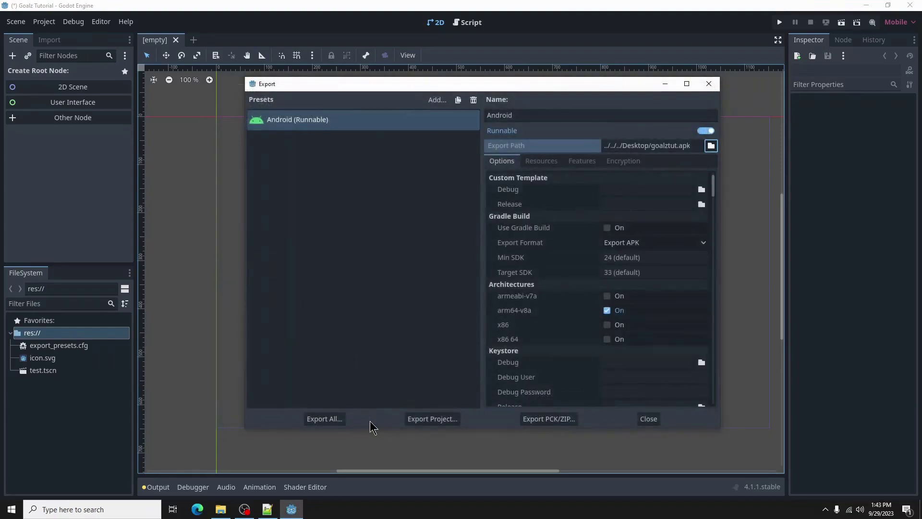
left_click(420, 419)
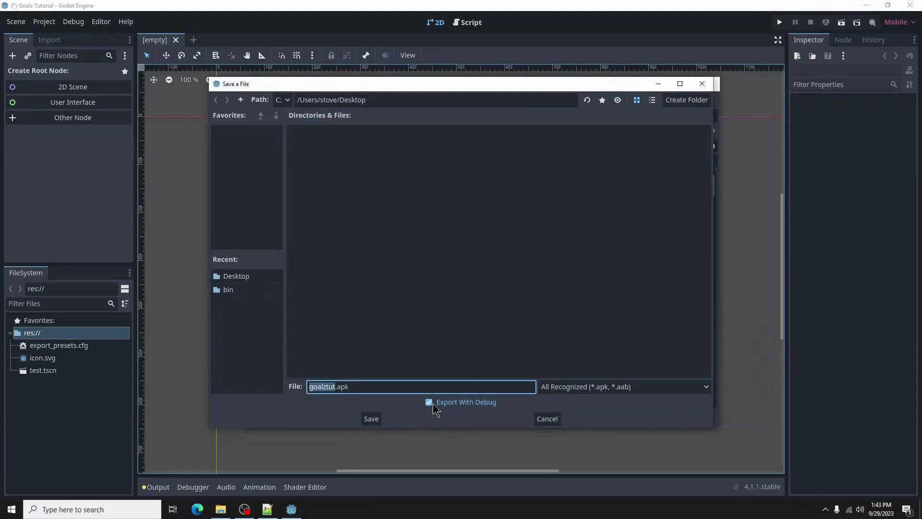
left_click(378, 421)
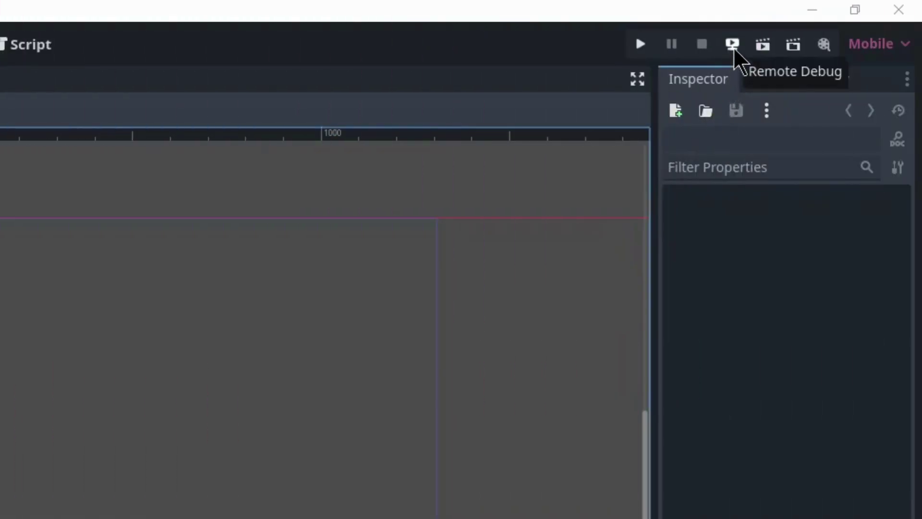
- Deploy the project to the Samsung SM-A125U from the remote deploy menu
left_click(733, 45)
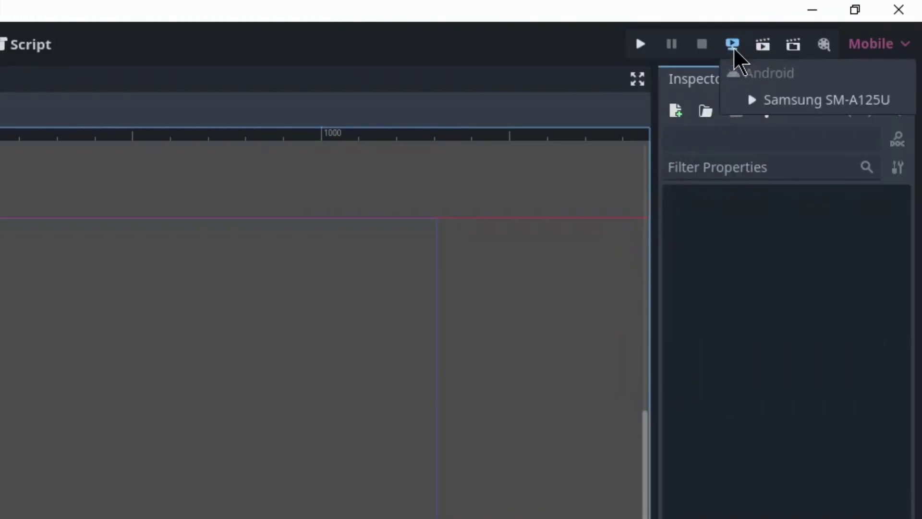
left_click(773, 101)
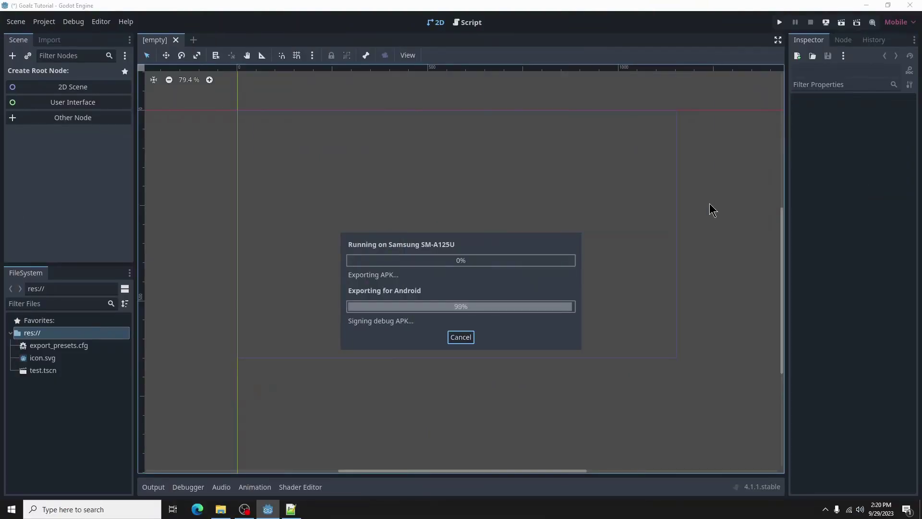